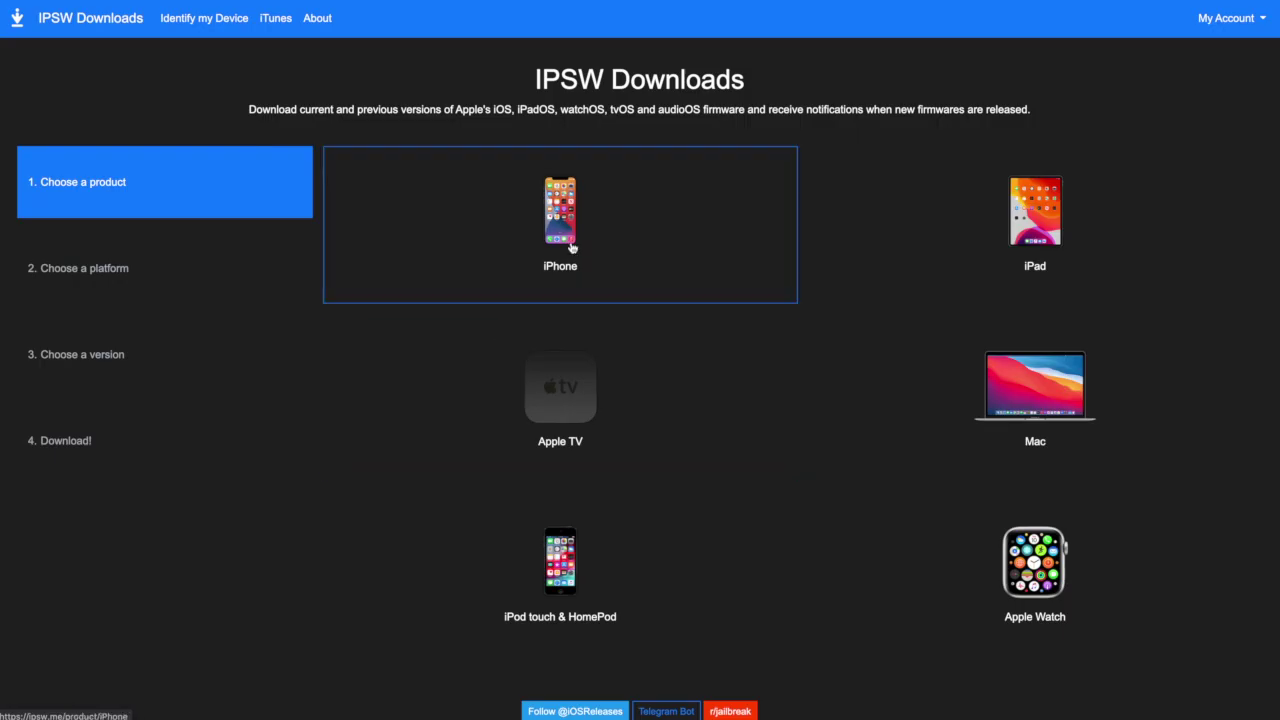
- Open the firmware version list for the iPhone 4 (GSM)
{"action": "left_click", "coordinate": [572, 247]}
{"action": "scroll", "coordinate": [594, 449], "scroll_direction": "down", "scroll_amount": 20}
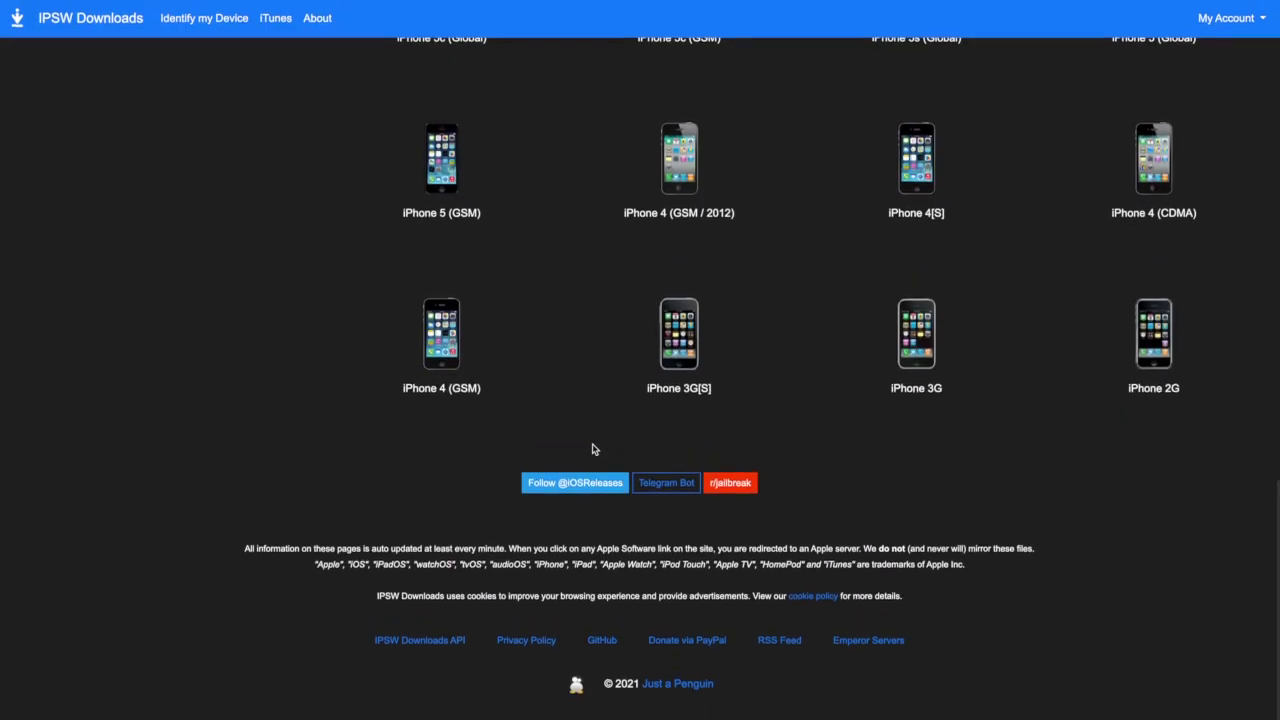
{"action": "scroll", "coordinate": [592, 449], "scroll_direction": "up", "scroll_amount": 2}
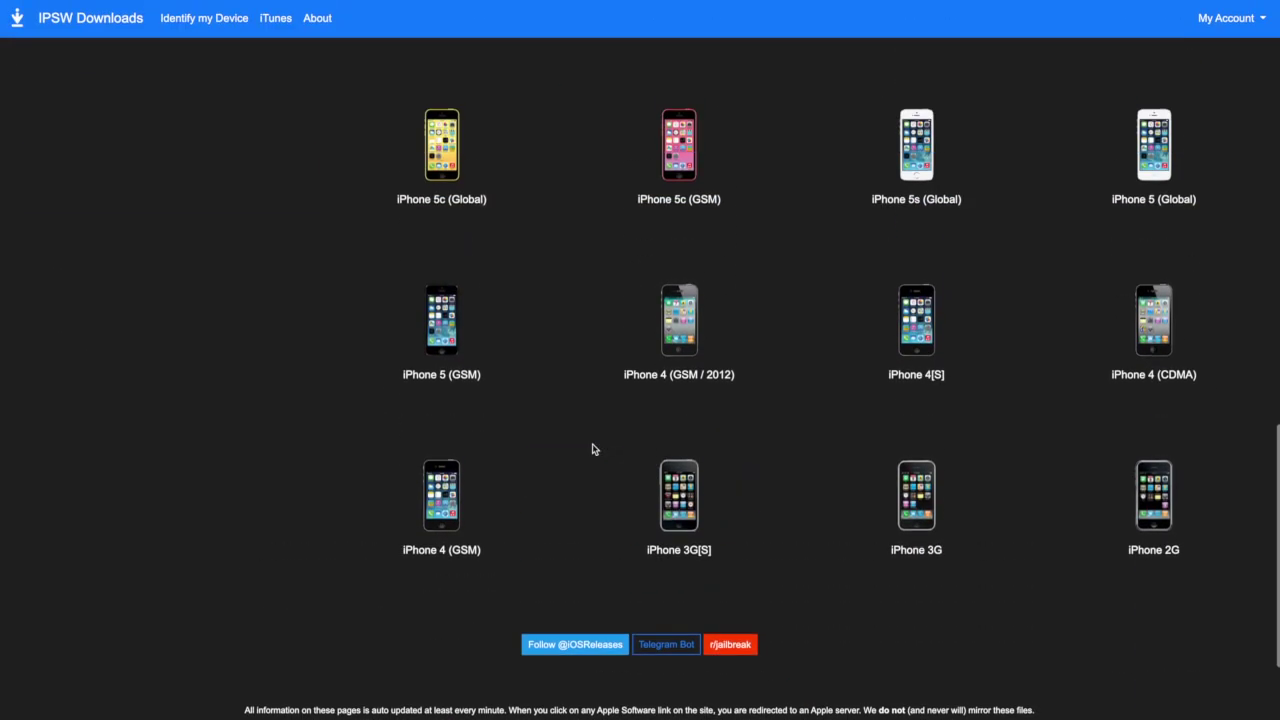
{"action": "left_click", "coordinate": [465, 505]}
- Download the iOS 4.3.3 (8J2) IPSW for the iPhone 4 (GSM)
{"action": "scroll", "coordinate": [465, 505], "scroll_direction": "down", "scroll_amount": 4}
{"action": "scroll", "coordinate": [465, 505], "scroll_direction": "down", "scroll_amount": 5}
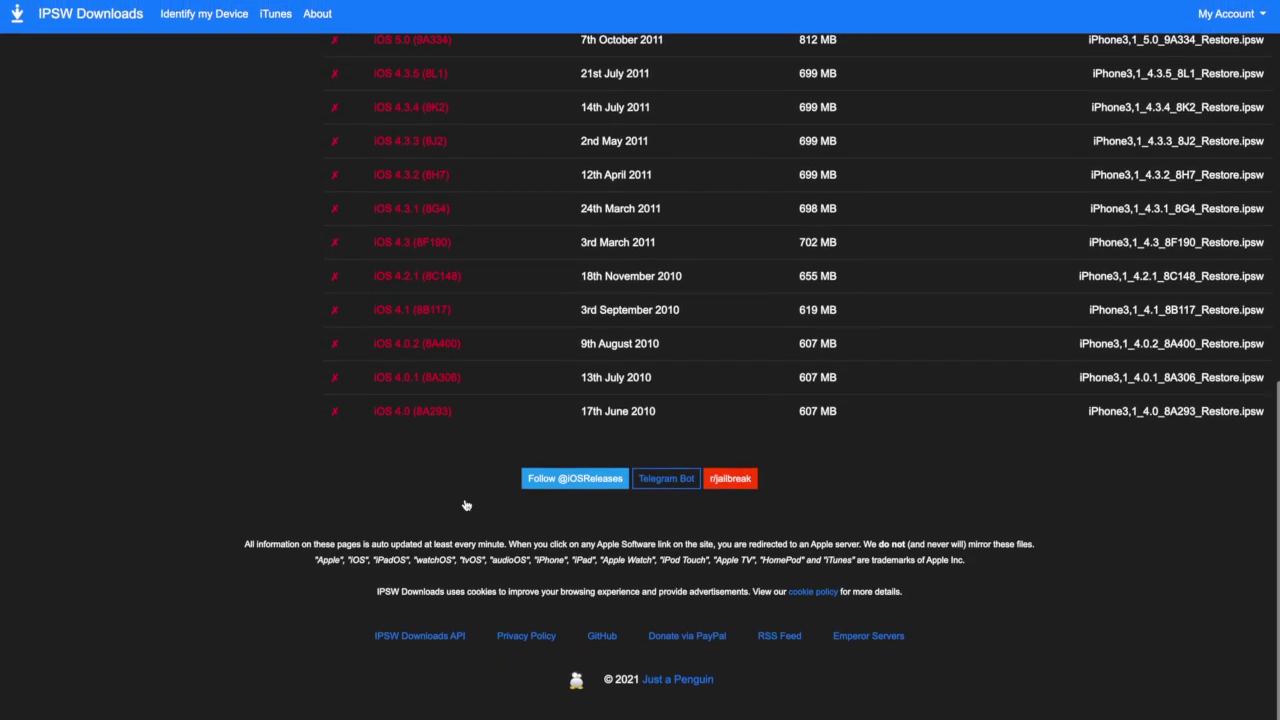
{"action": "scroll", "coordinate": [465, 505], "scroll_direction": "up", "scroll_amount": 2}
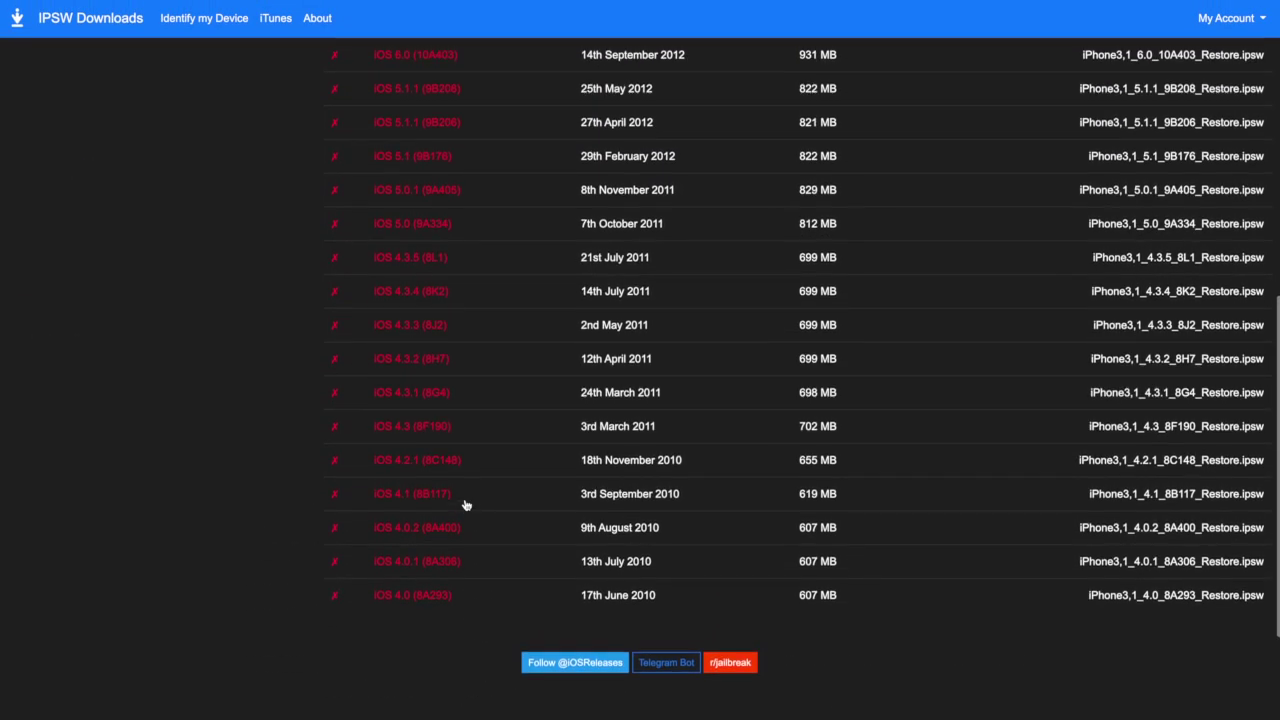
{"action": "scroll", "coordinate": [465, 505], "scroll_direction": "up", "scroll_amount": 1}
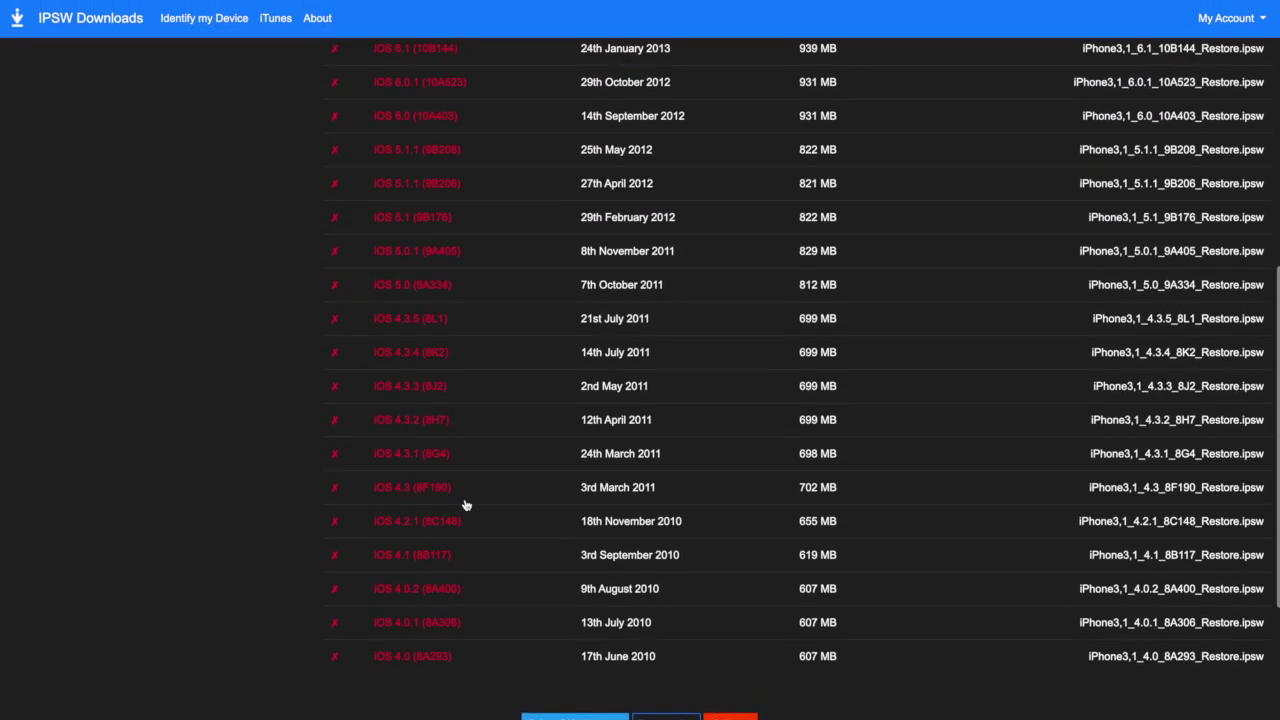
{"action": "left_click", "coordinate": [425, 390]}
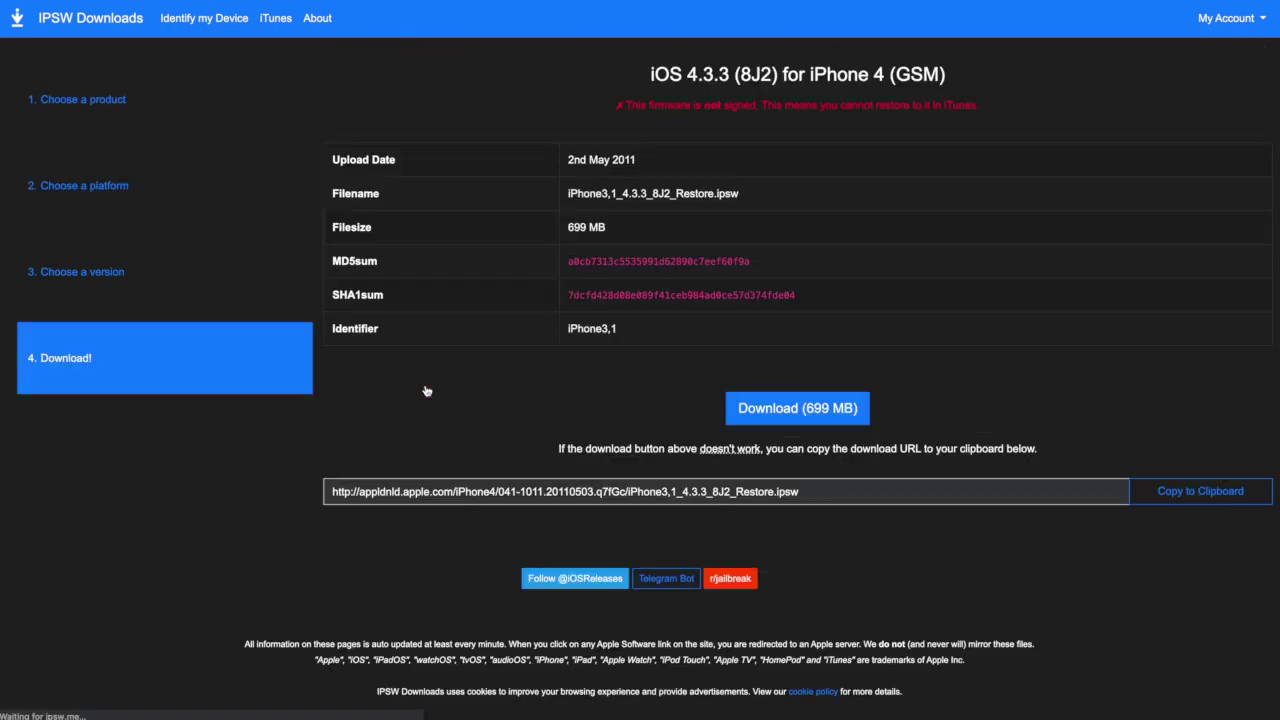
{"action": "left_click", "coordinate": [761, 414]}
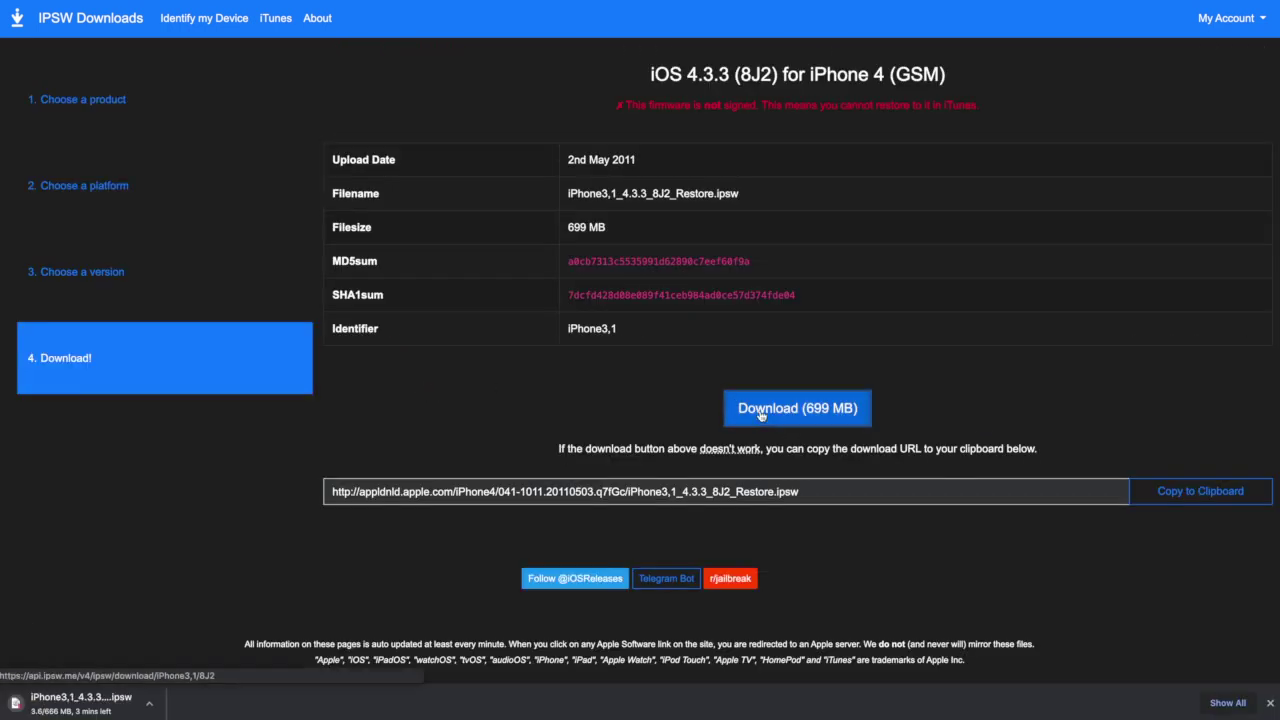
- Return to the version list and download the signed iOS 7.1.2 (11D257) IPSW
{"action": "left_click", "coordinate": [126, 284]}
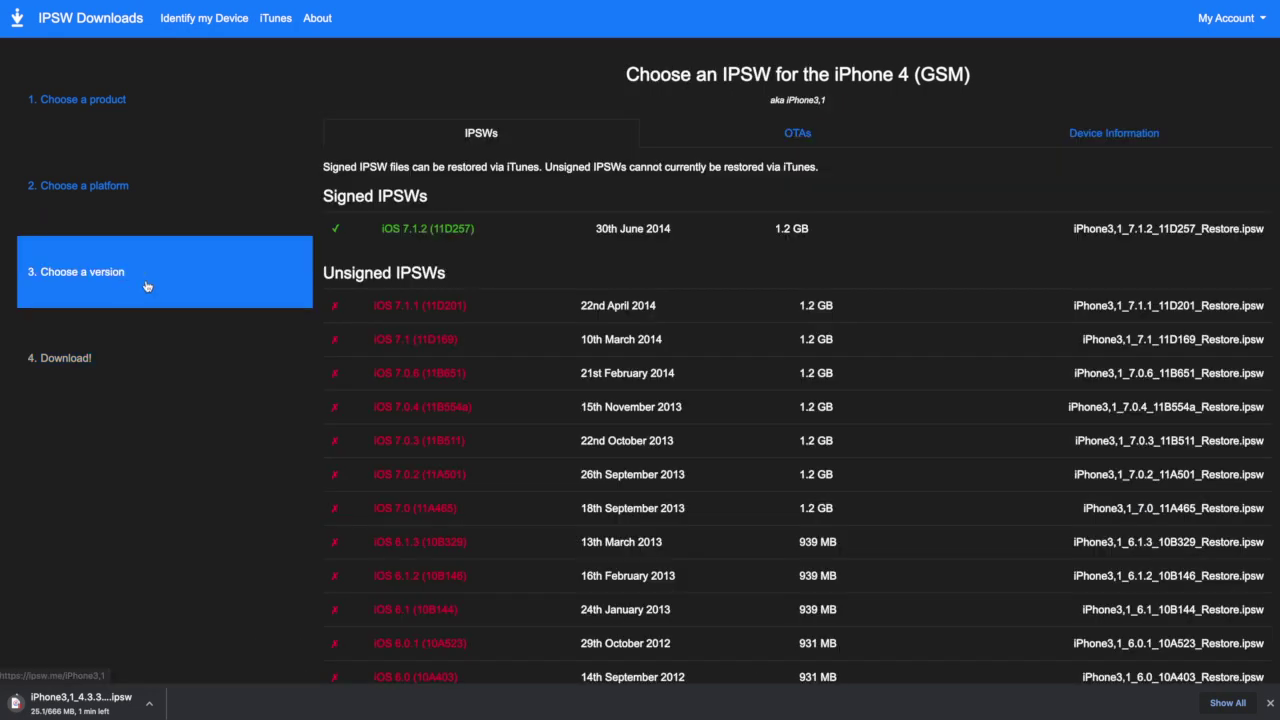
{"action": "scroll", "coordinate": [474, 432], "scroll_direction": "down", "scroll_amount": 1}
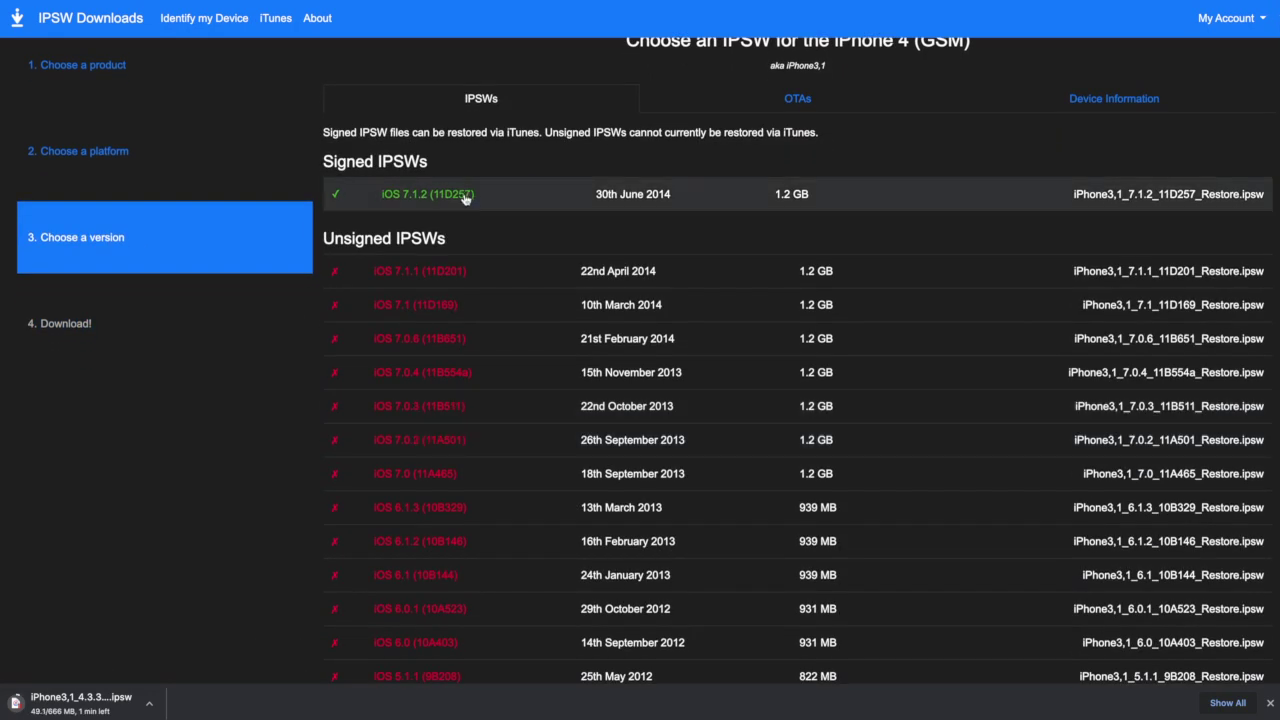
{"action": "left_click", "coordinate": [465, 198]}
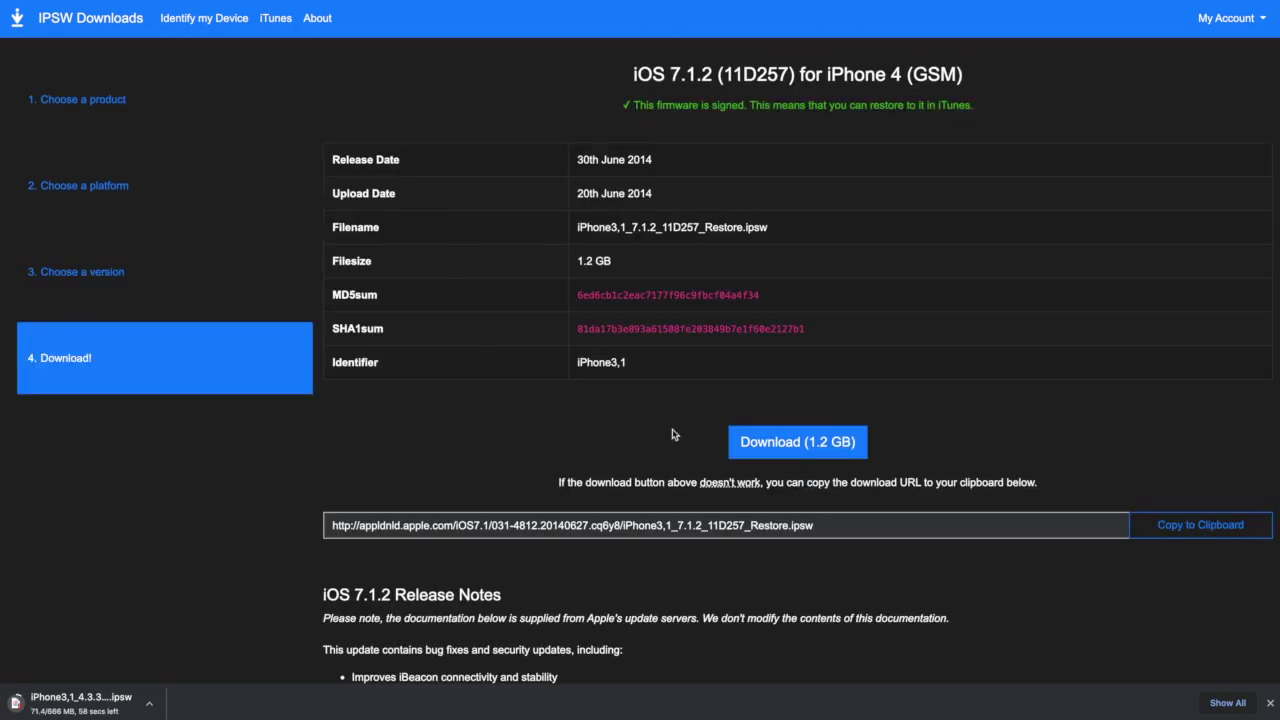
{"action": "left_click", "coordinate": [742, 443]}
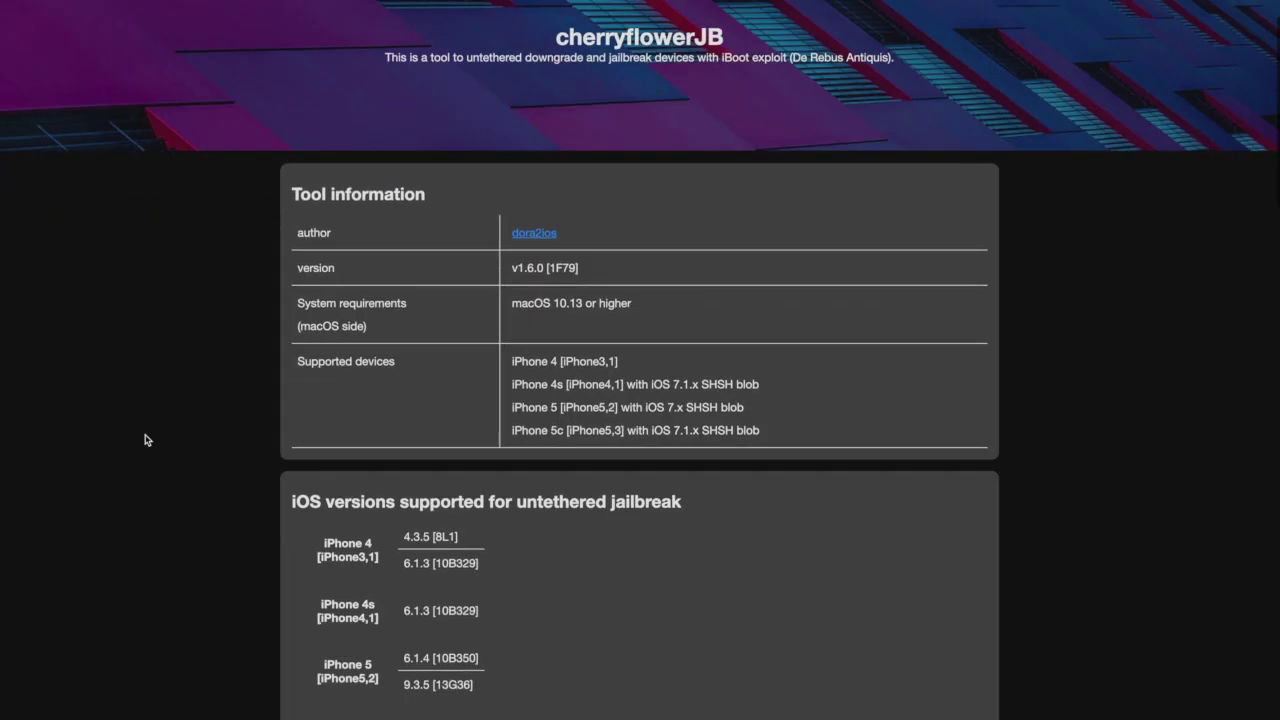
- Download cherryflowerJB_v1.6.0_1F79.zip from the cherryflowerJB page
{"action": "scroll", "coordinate": [146, 437], "scroll_direction": "down", "scroll_amount": 1}
{"action": "scroll", "coordinate": [146, 440], "scroll_direction": "down", "scroll_amount": 4}
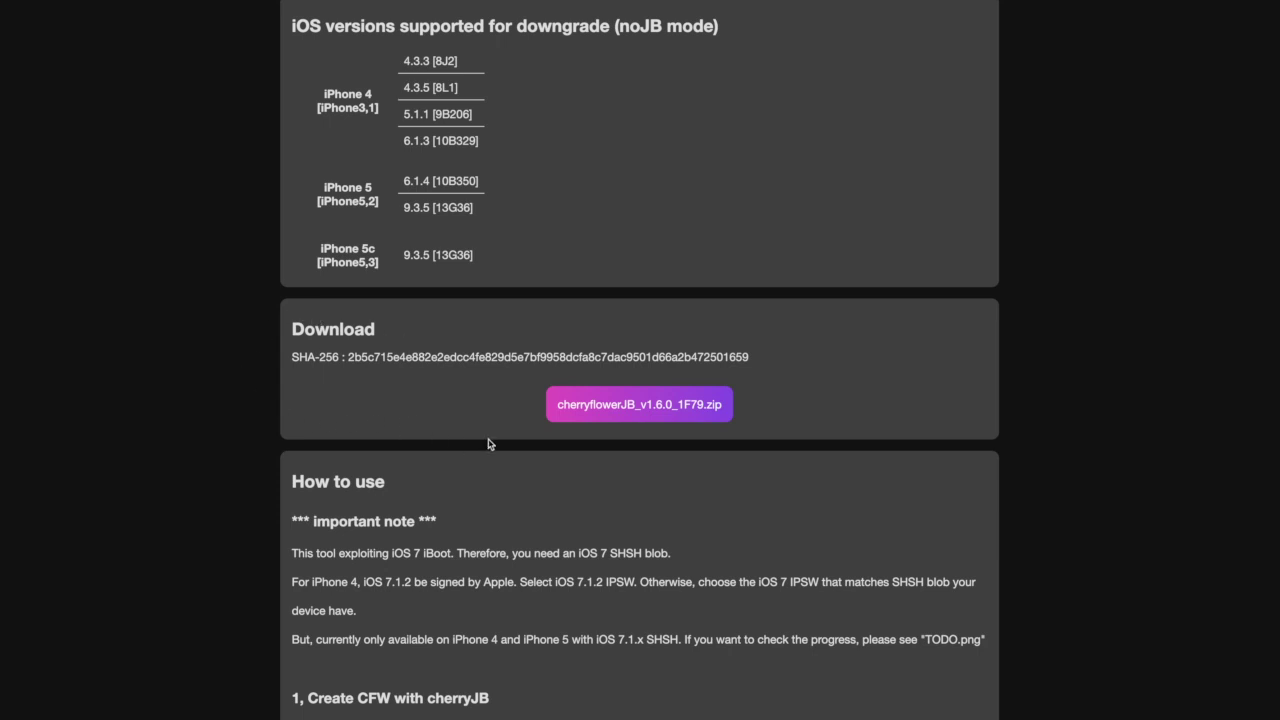
{"action": "left_click", "coordinate": [575, 412]}
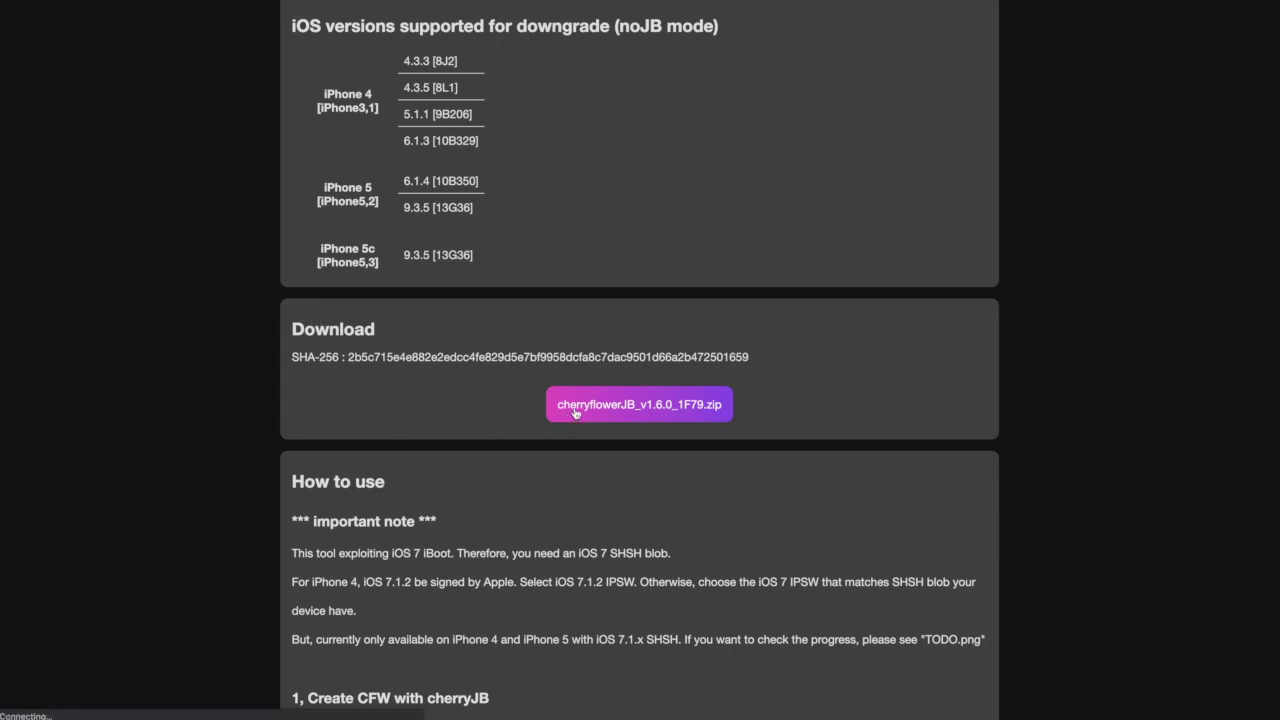
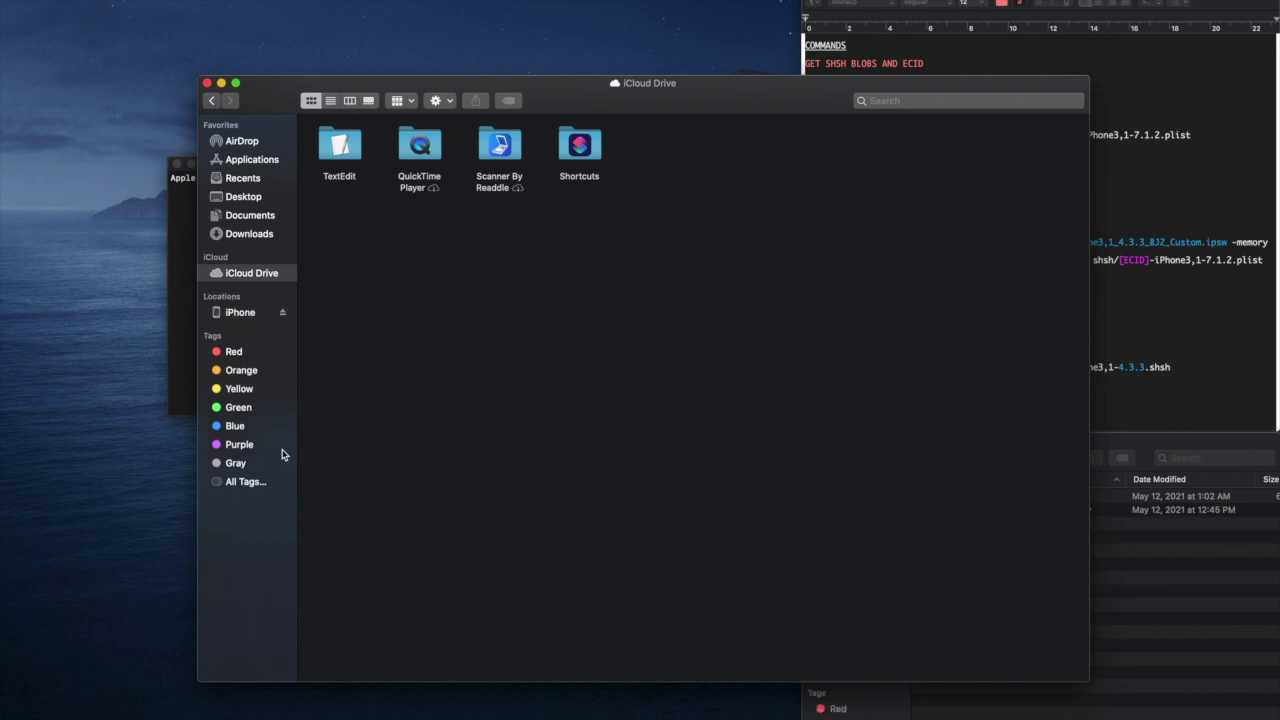
- Open the connected iPhone in Finder and show its serial number, UDID and model identifier
{"action": "left_click", "coordinate": [245, 316]}
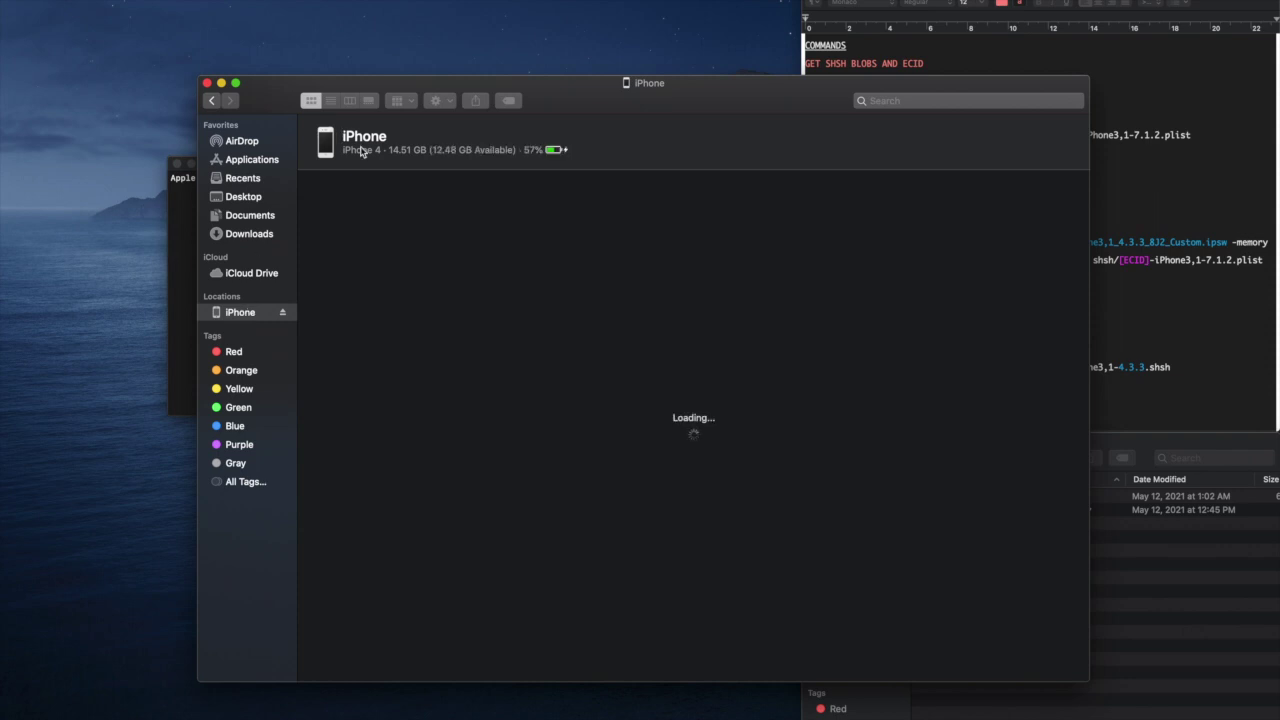
{"action": "left_click", "coordinate": [390, 152]}
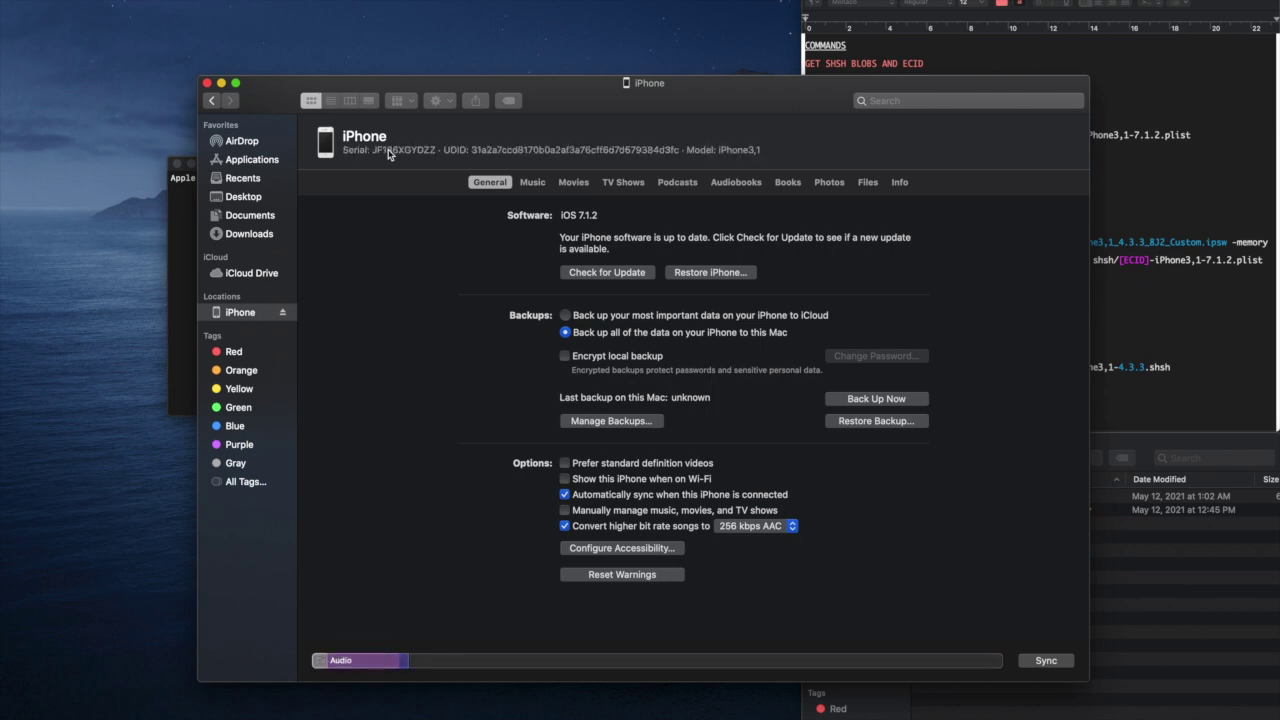
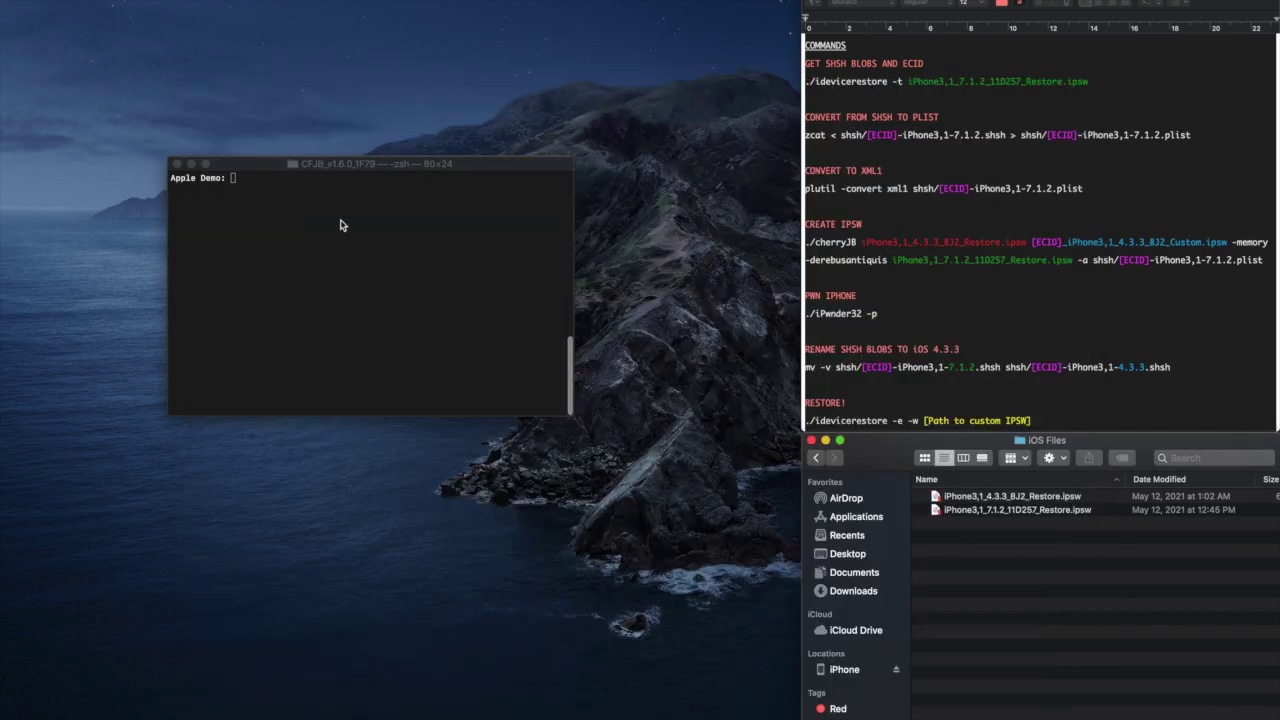
- Switch to Terminal and change the working directory to the CFJB_v1.6.0_1F79 folder inside Terminal Files
{"action": "left_click", "coordinate": [340, 222]}
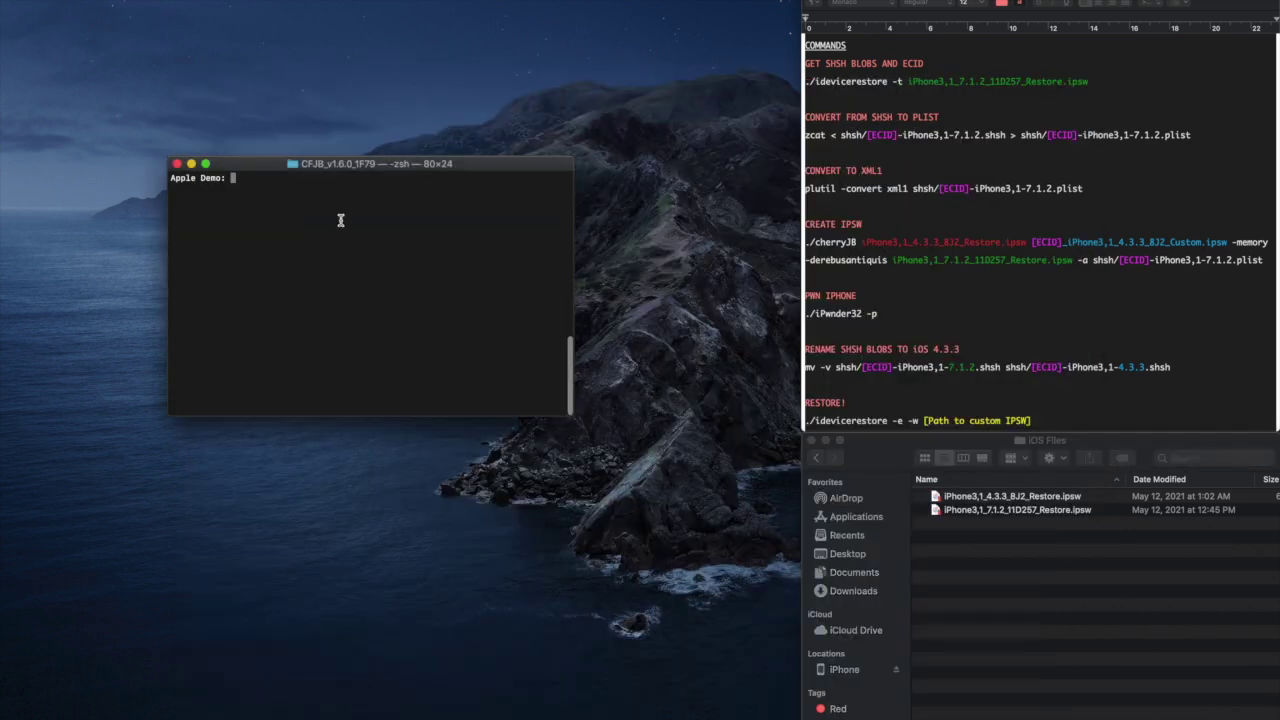
{"action": "left_click", "coordinate": [818, 458]}
{"action": "left_click", "coordinate": [405, 278]}
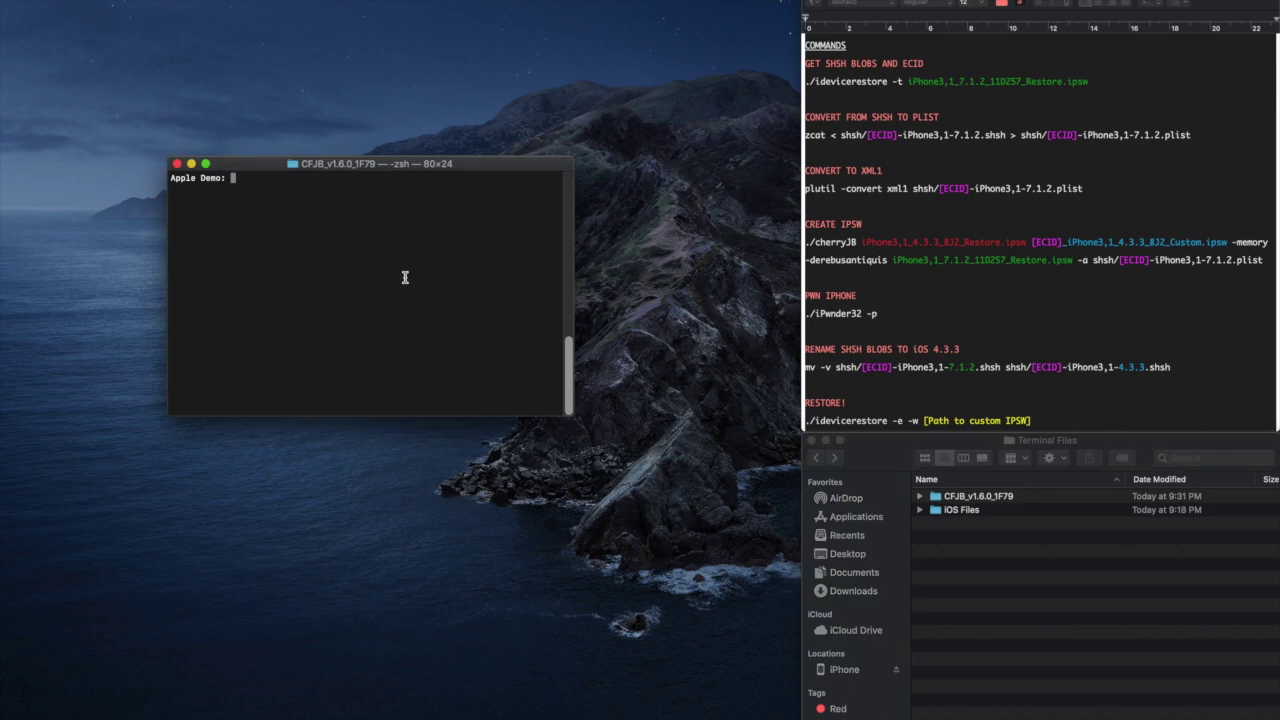
{"action": "type", "text": "cd"}
{"action": "left_click_drag", "start_coordinate": [975, 502], "coordinate": [501, 352]}
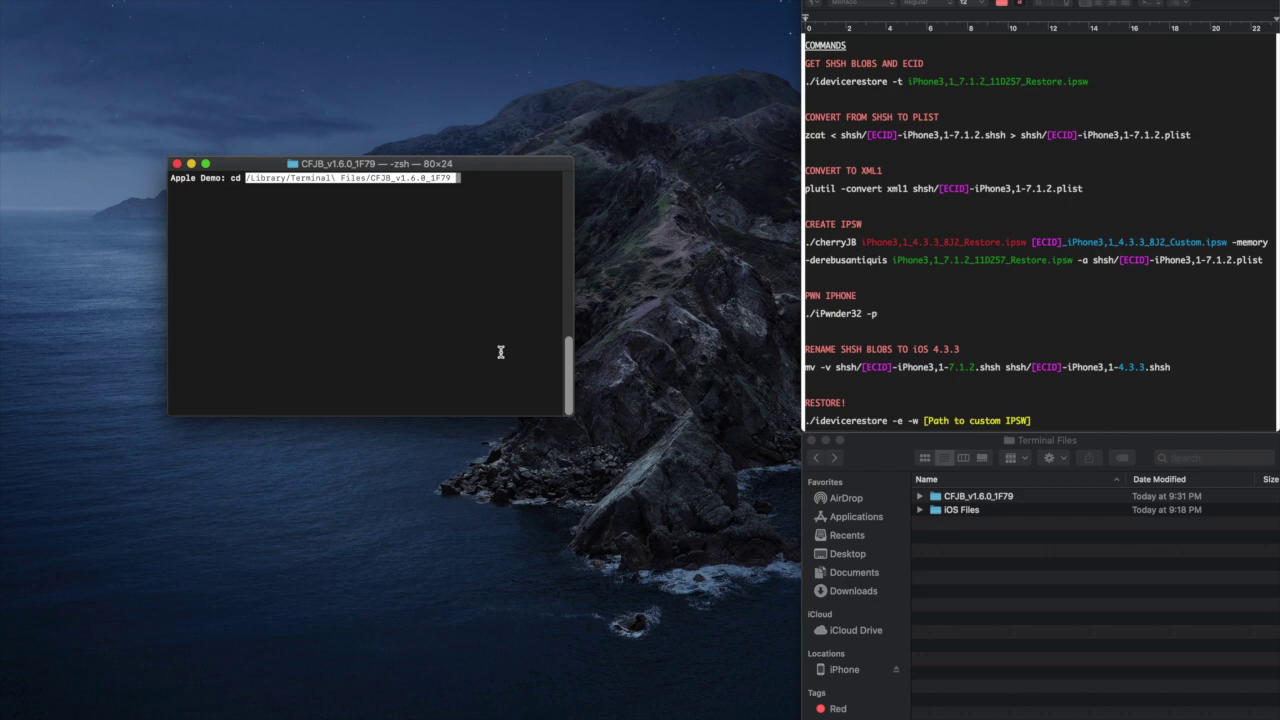
{"action": "key", "text": "Return"}
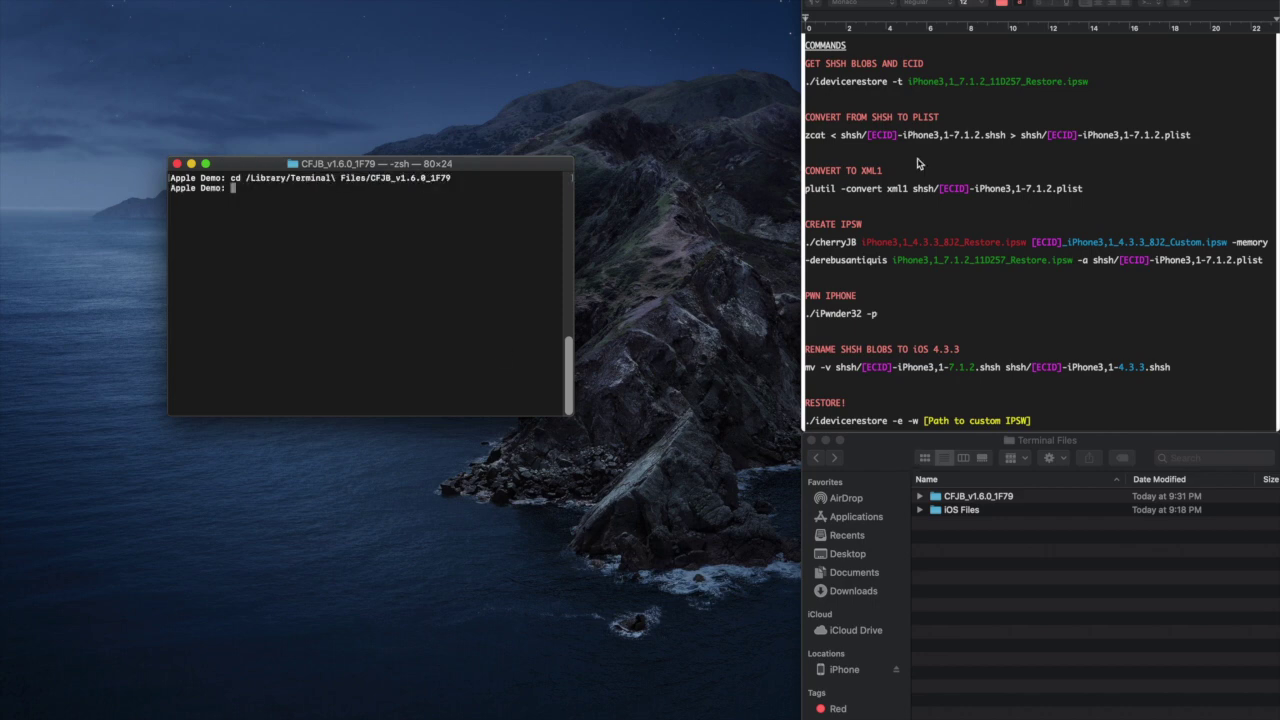
- Copy the "./idevicerestore -t" command from the notes into the Terminal prompt
{"action": "left_click", "coordinate": [927, 112]}
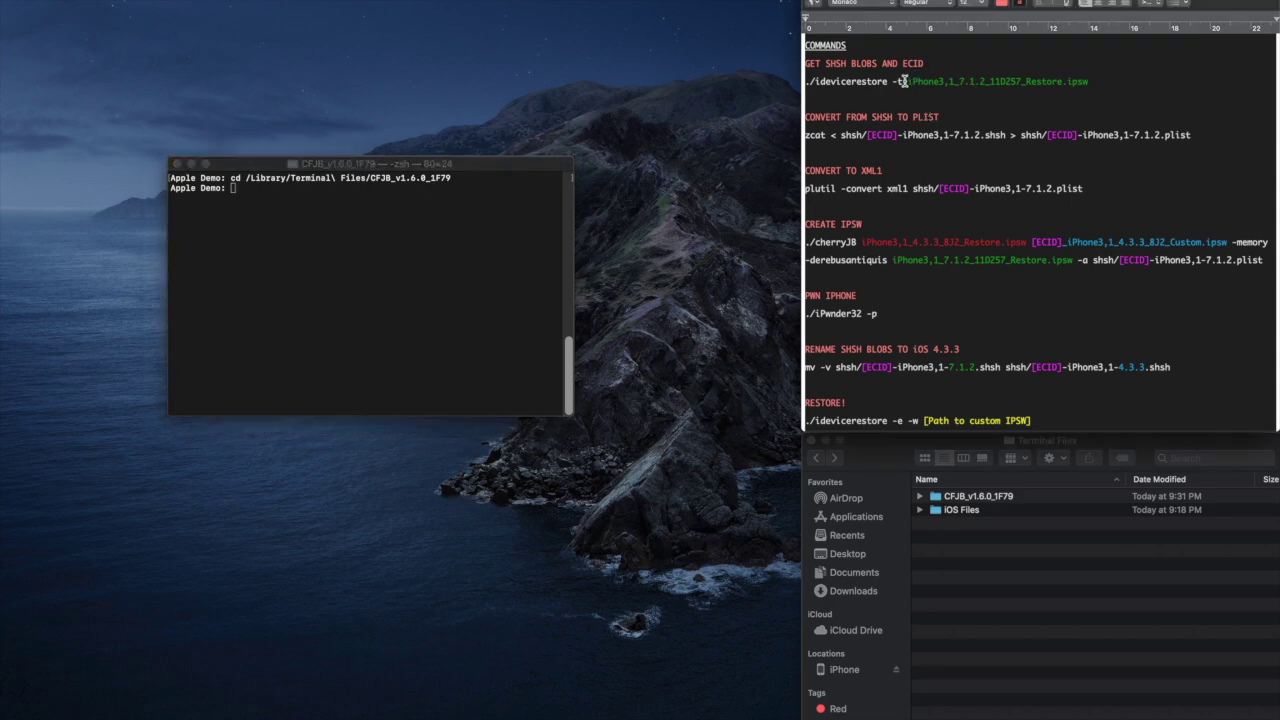
{"action": "left_click_drag", "start_coordinate": [903, 81], "coordinate": [810, 80]}
{"action": "key", "text": "super+c"}
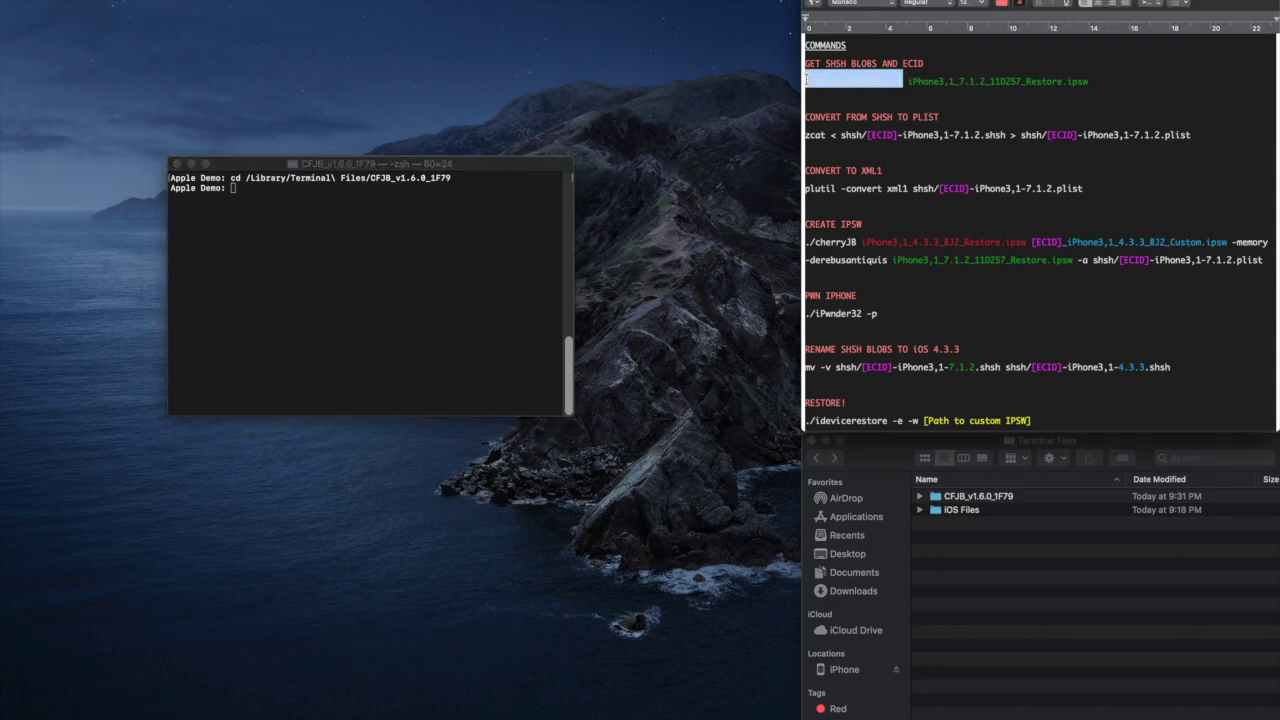
{"action": "left_click", "coordinate": [409, 241]}
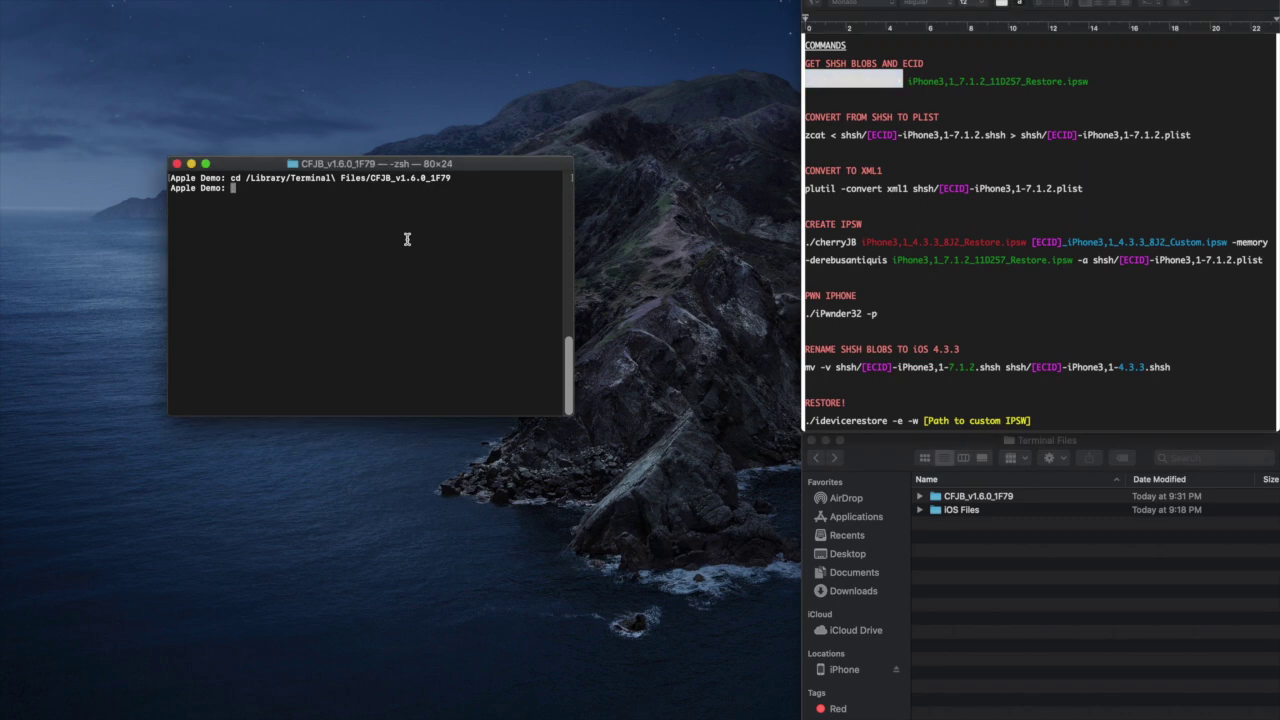
{"action": "key", "text": "super+v"}
- Append the path of iPhone3,1_7.1.2_11D257_Restore.ipsw from the iOS Files folder to the command and run it
{"action": "left_click", "coordinate": [981, 524]}
{"action": "double_click", "coordinate": [961, 510]}
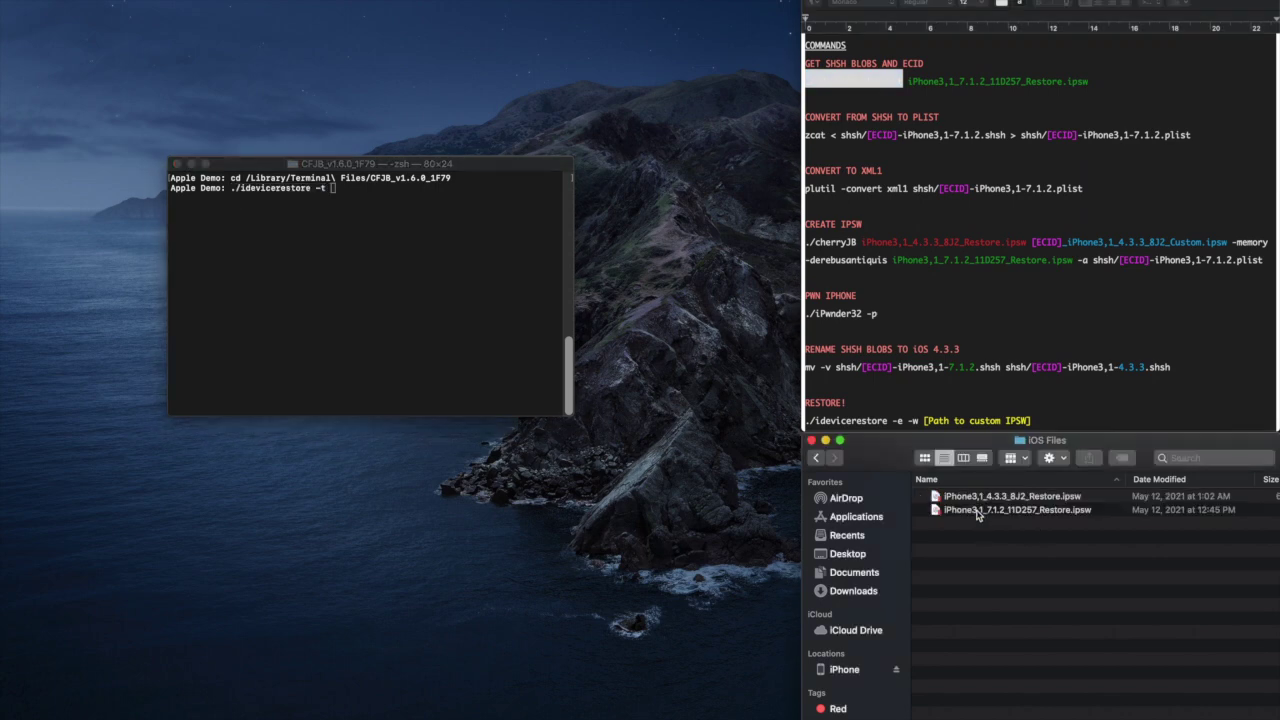
{"action": "left_click", "coordinate": [988, 512]}
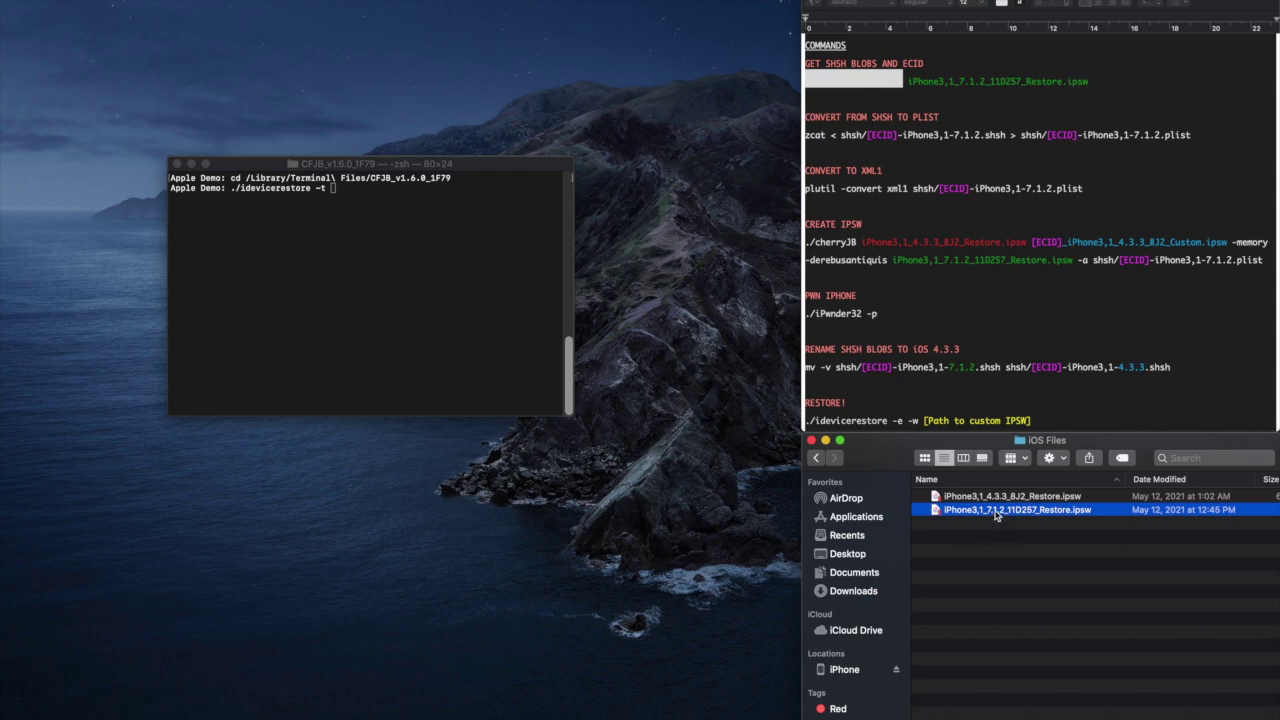
{"action": "left_click_drag", "start_coordinate": [995, 515], "coordinate": [491, 360]}
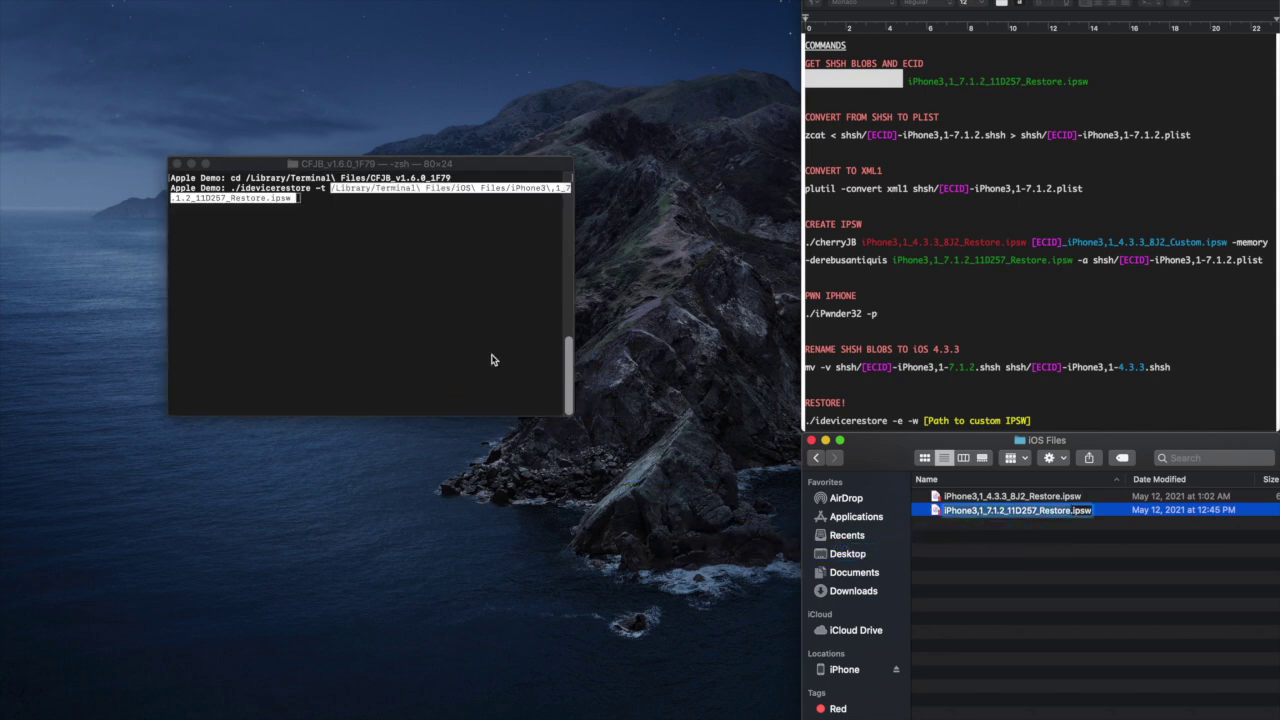
{"action": "left_click", "coordinate": [491, 354]}
{"action": "key", "text": "Return"}
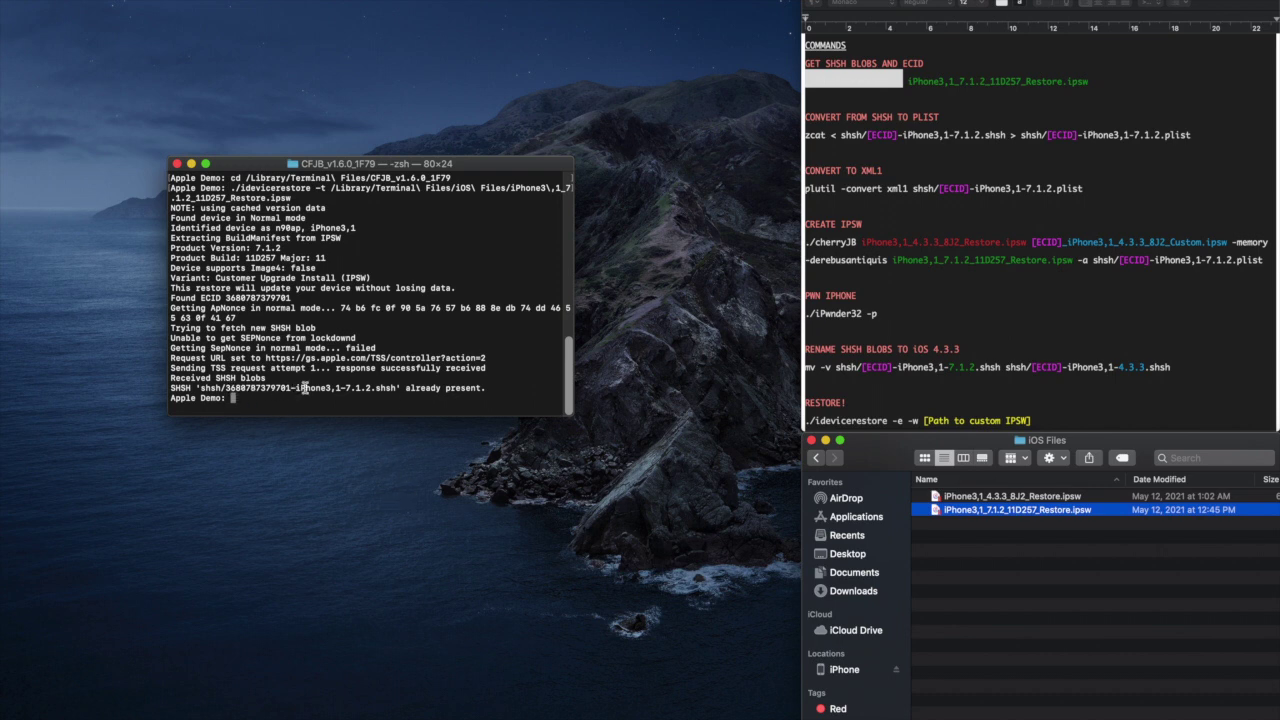
- Copy the device's ECID from the Terminal output and replace both [ECID] placeholders in the notes' zcat command with it
{"action": "left_click_drag", "start_coordinate": [224, 387], "coordinate": [290, 390]}
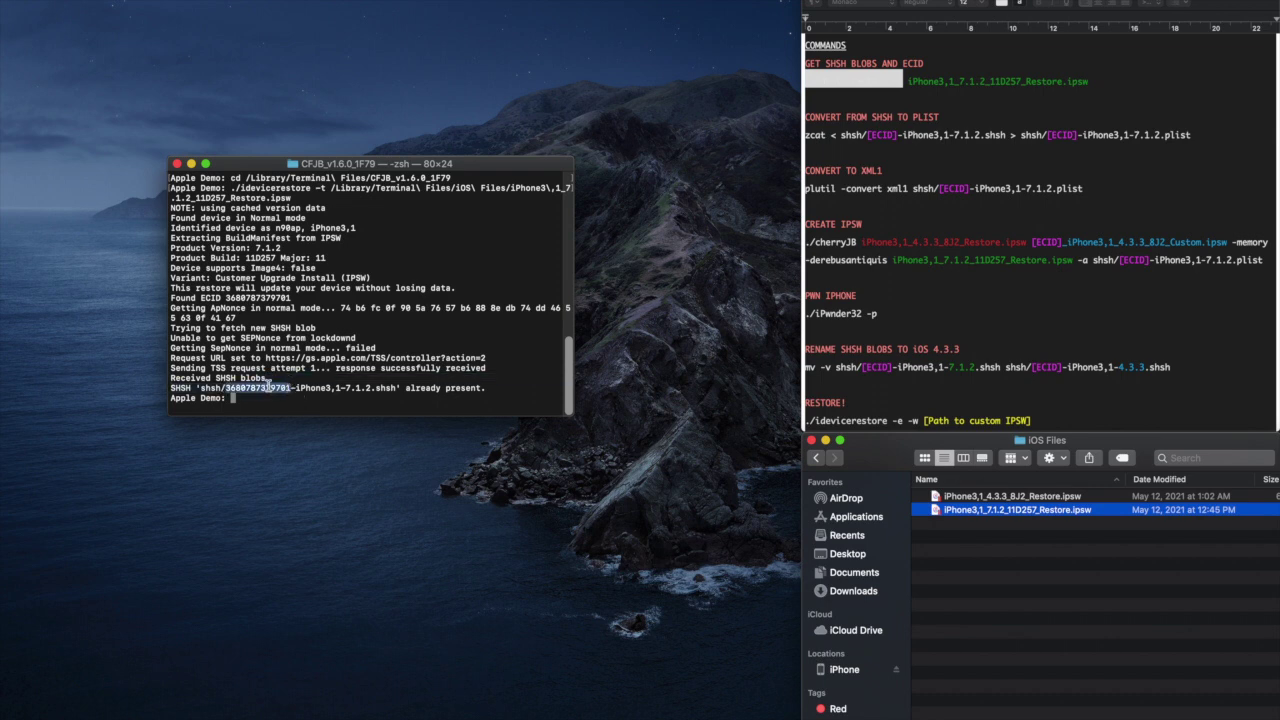
{"action": "right_click", "coordinate": [268, 386]}
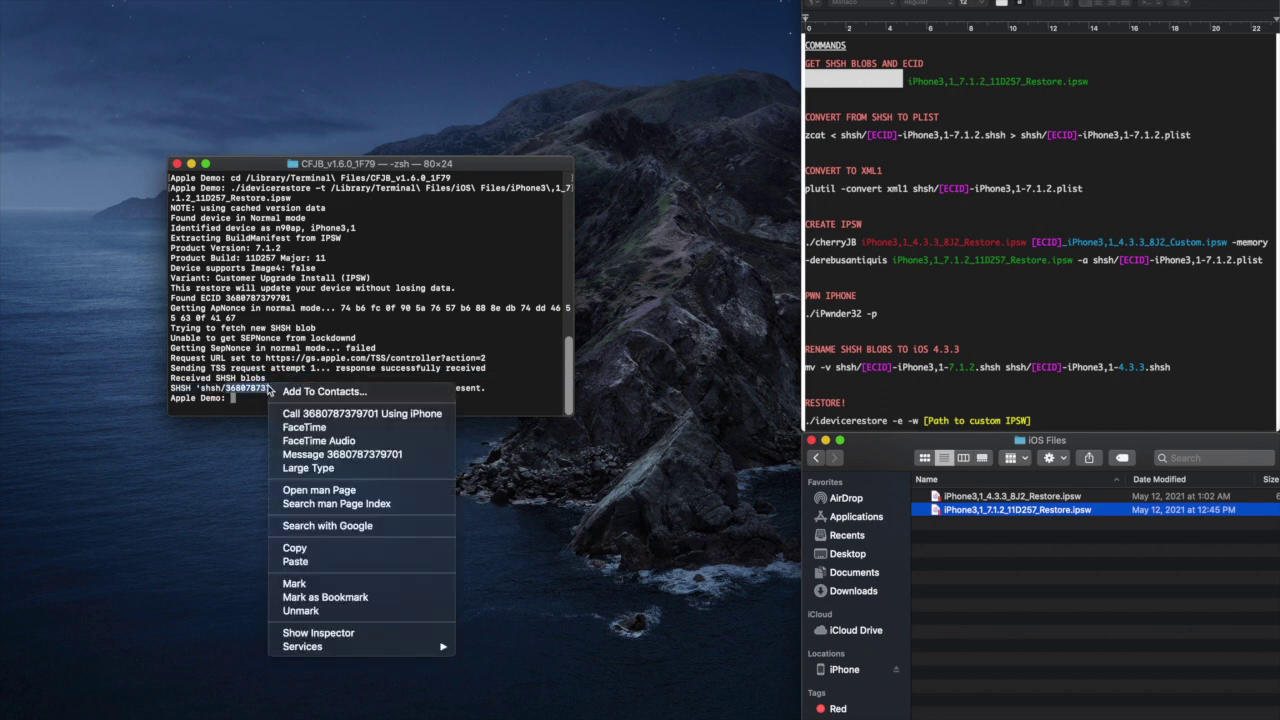
{"action": "left_click", "coordinate": [297, 550]}
{"action": "left_click", "coordinate": [910, 140]}
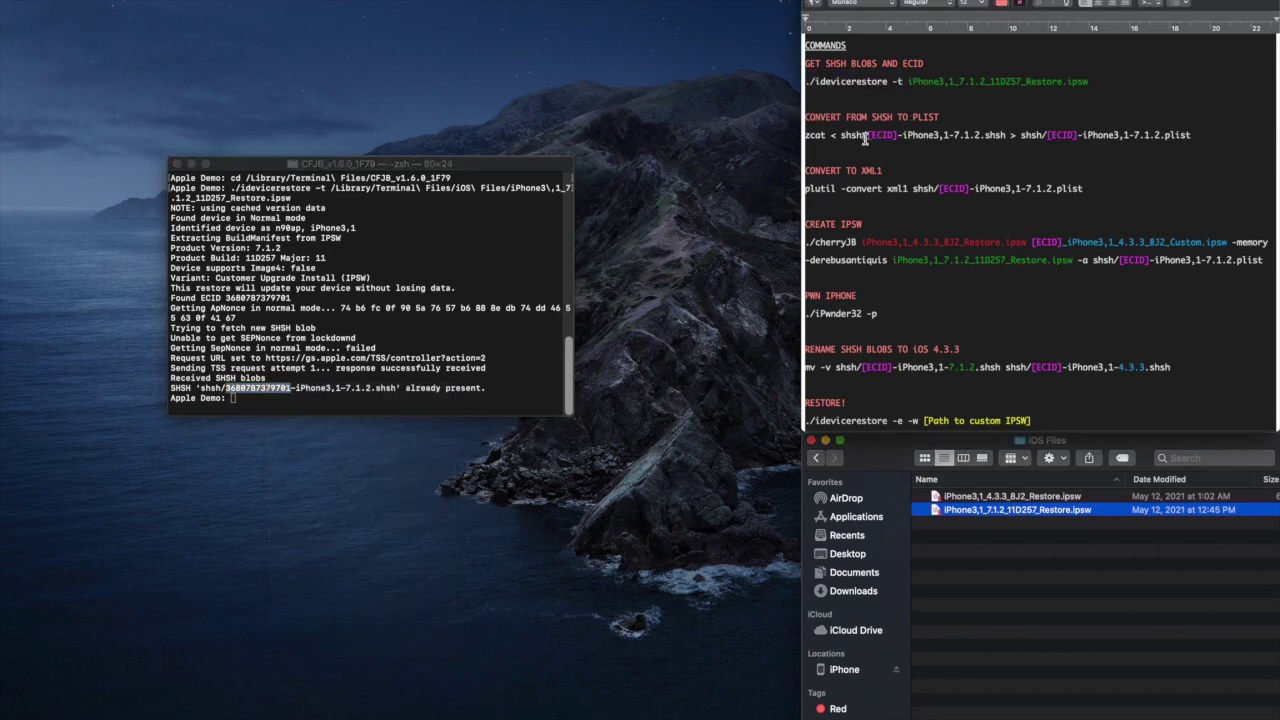
{"action": "left_click_drag", "start_coordinate": [866, 136], "coordinate": [890, 140]}
{"action": "key", "text": "super+v"}
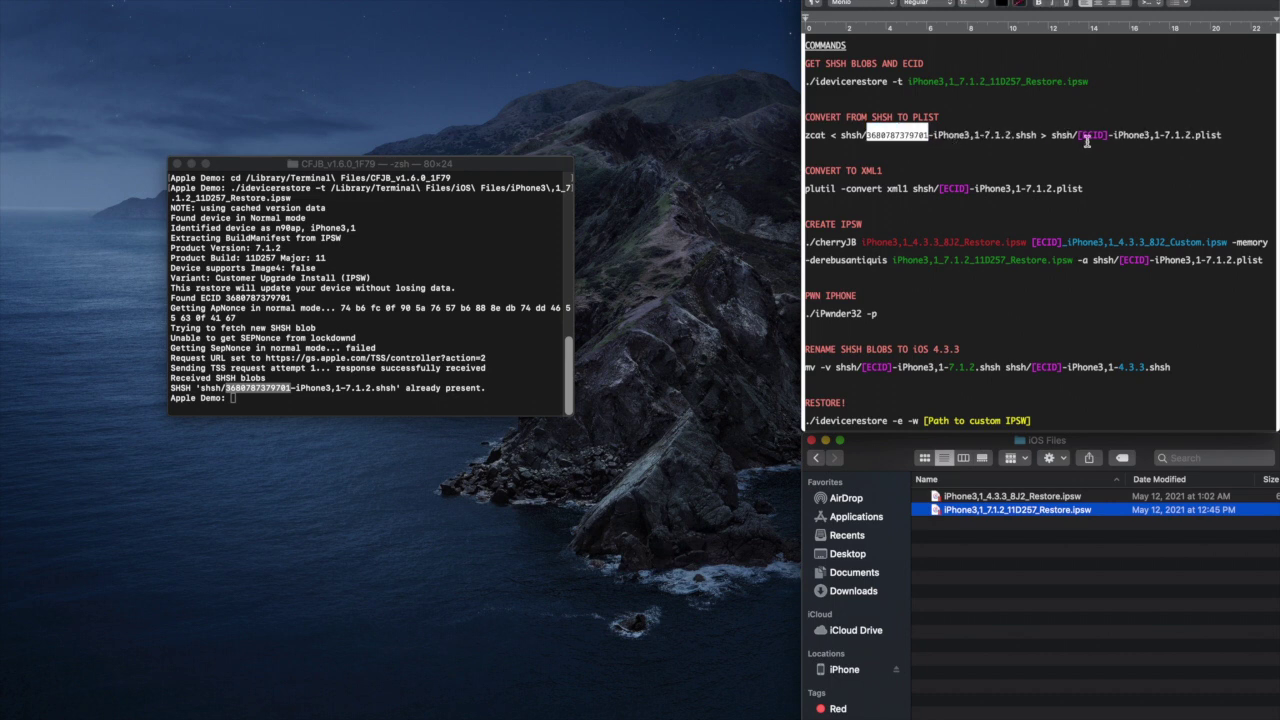
{"action": "left_click_drag", "start_coordinate": [1076, 135], "coordinate": [1106, 137]}
{"action": "key", "text": "super+v"}
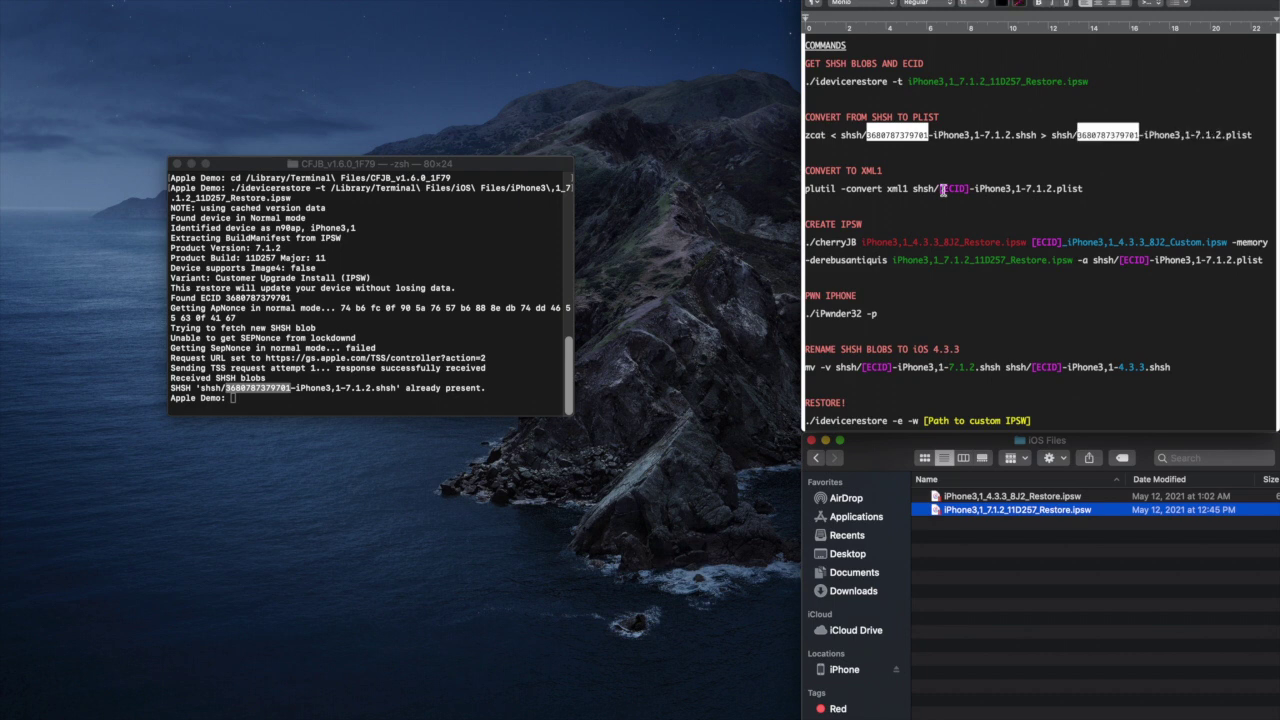
- Replace the [ECID] placeholders in the notes' plutil and cherryJB commands with the copied device ECID
{"action": "left_click_drag", "start_coordinate": [938, 190], "coordinate": [968, 193]}
{"action": "key", "text": "super+v"}
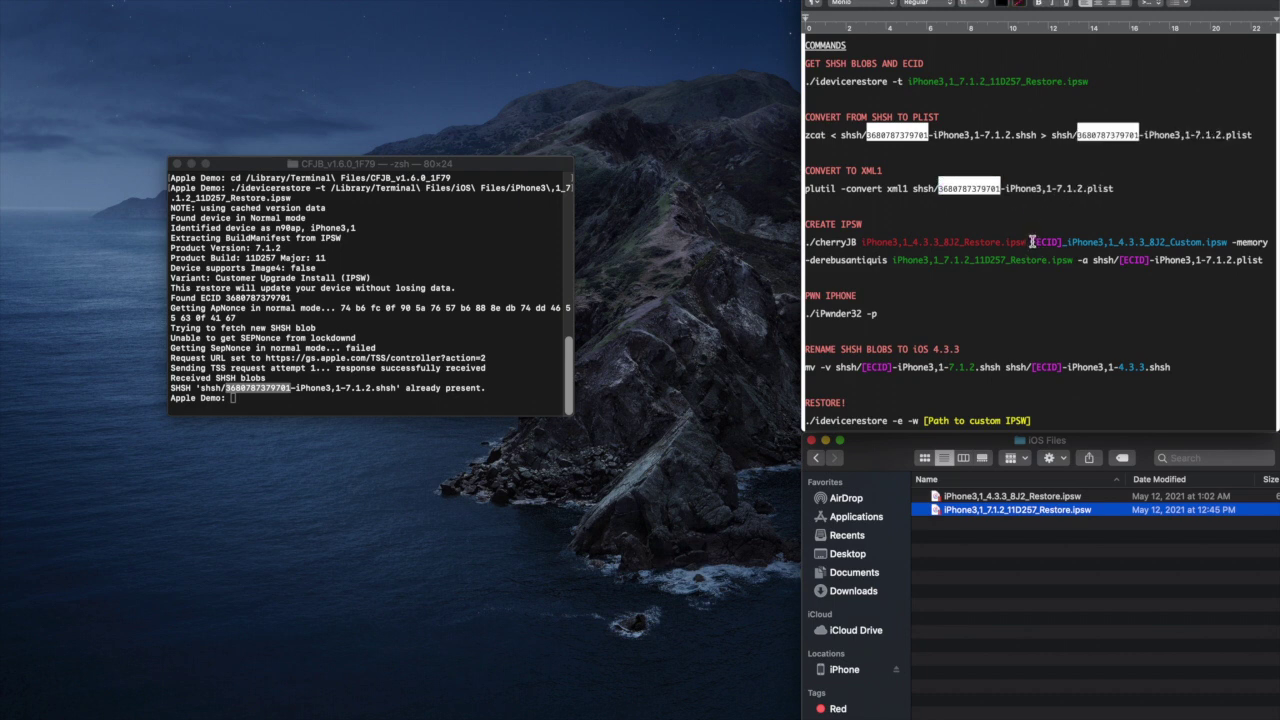
{"action": "left_click_drag", "start_coordinate": [1032, 242], "coordinate": [1055, 242]}
{"action": "key", "text": "super+v"}
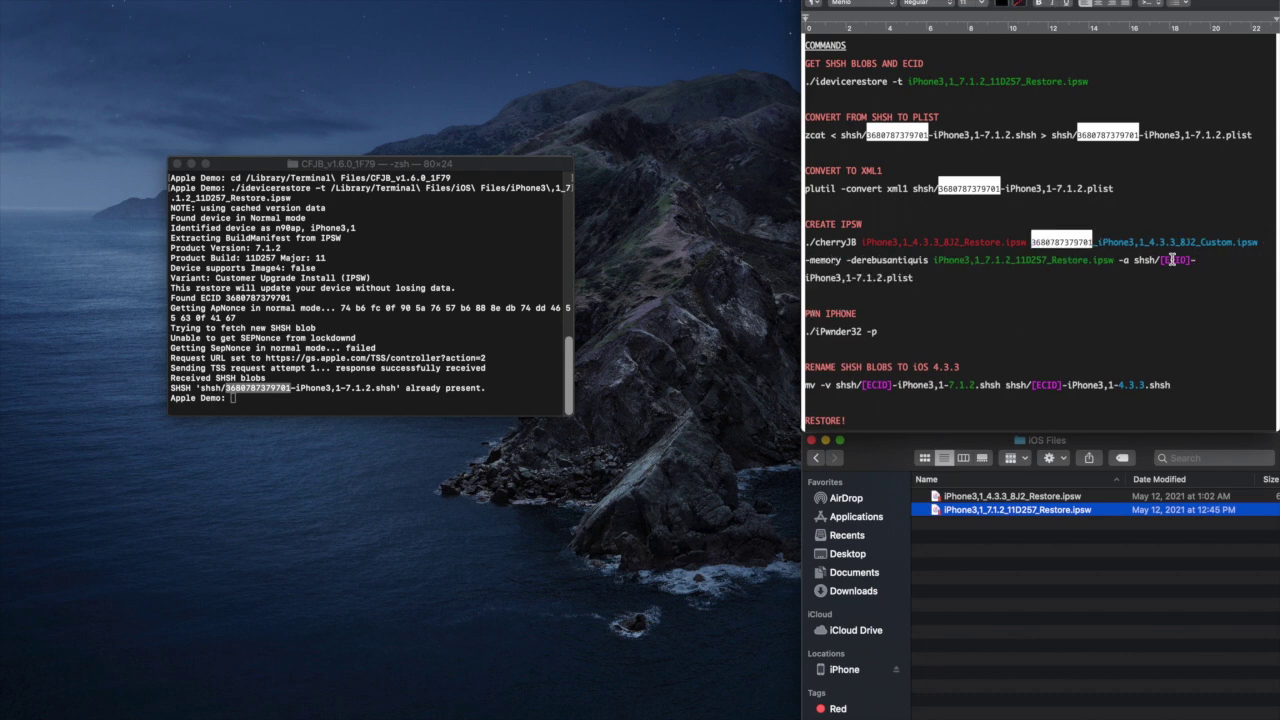
{"action": "left_click_drag", "start_coordinate": [1157, 260], "coordinate": [1190, 259]}
{"action": "key", "text": "super+v"}
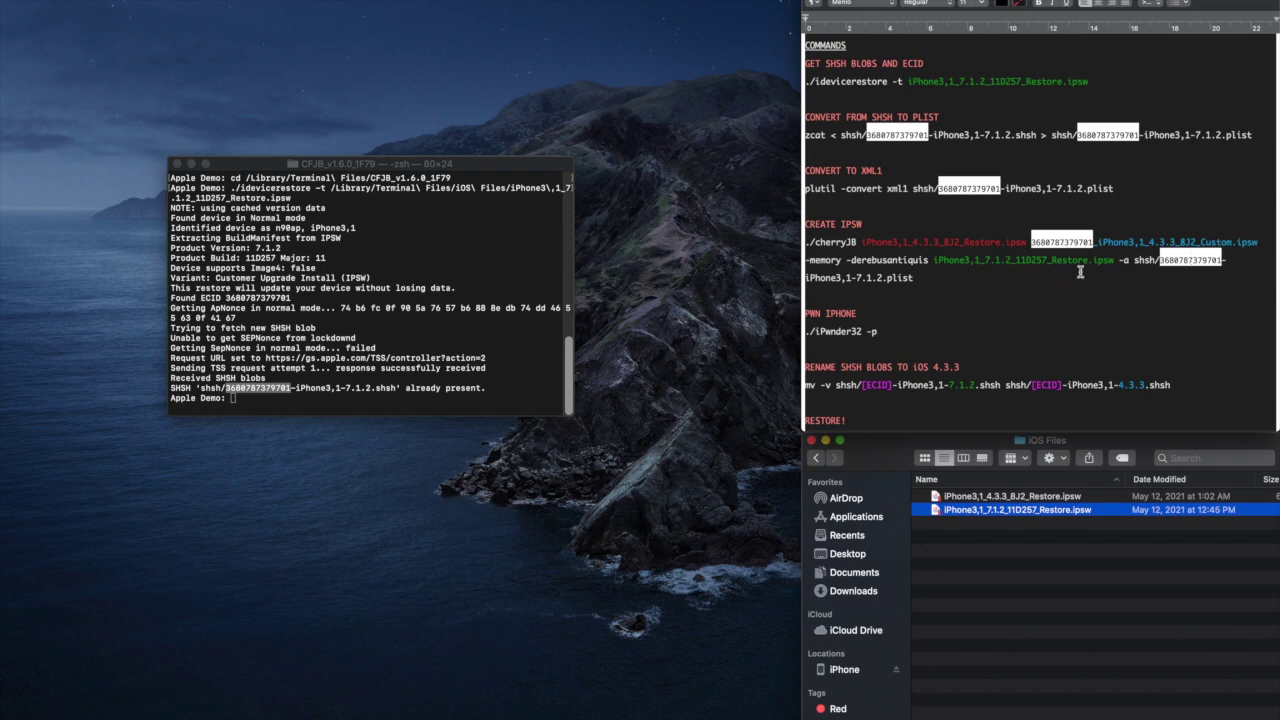
- Replace both [ECID] placeholders in the notes' "mv -v" command for renaming the SHSH blobs with the copied device ECID
{"action": "scroll", "coordinate": [932, 321], "scroll_direction": "down", "scroll_amount": 2}
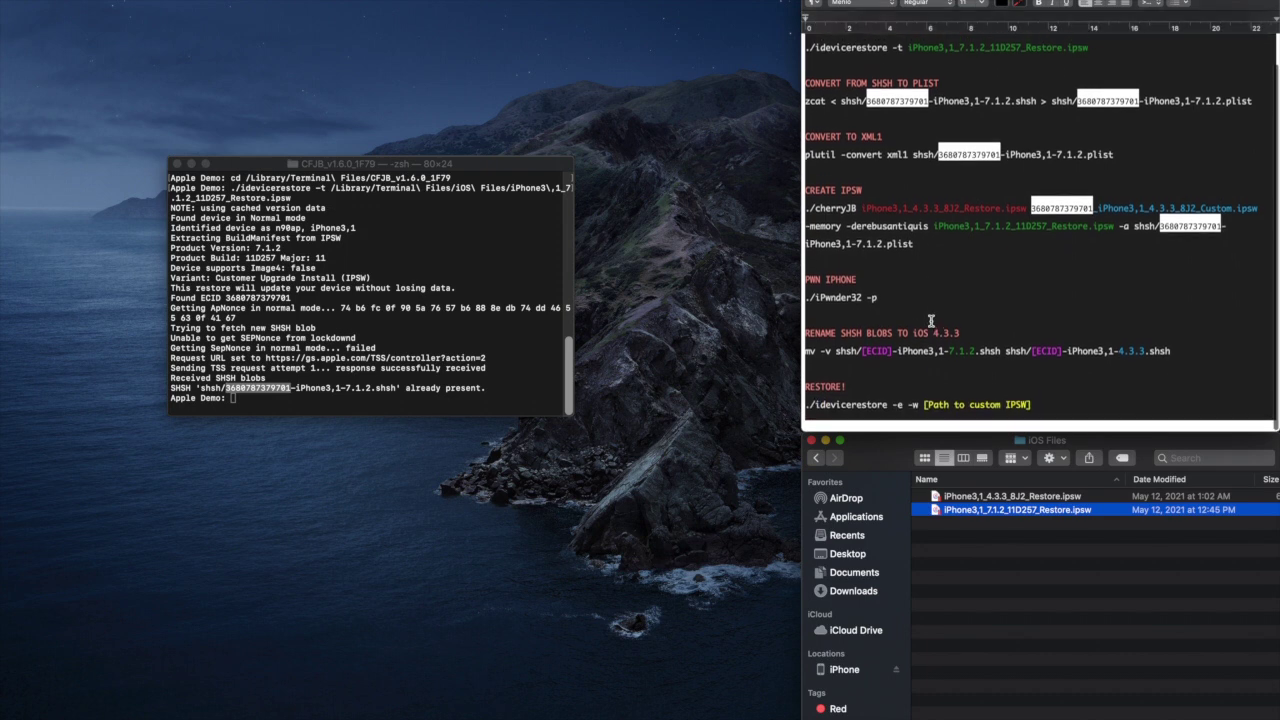
{"action": "left_click_drag", "start_coordinate": [862, 352], "coordinate": [889, 352]}
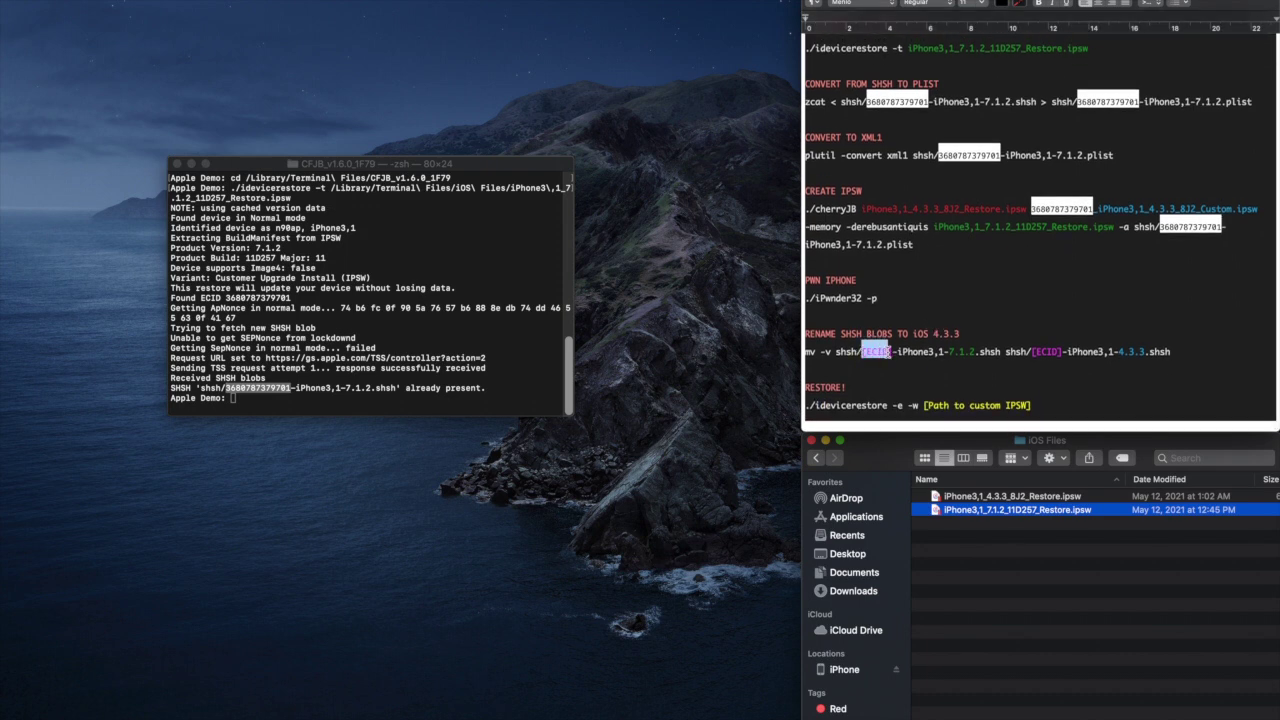
{"action": "key", "text": "super+v"}
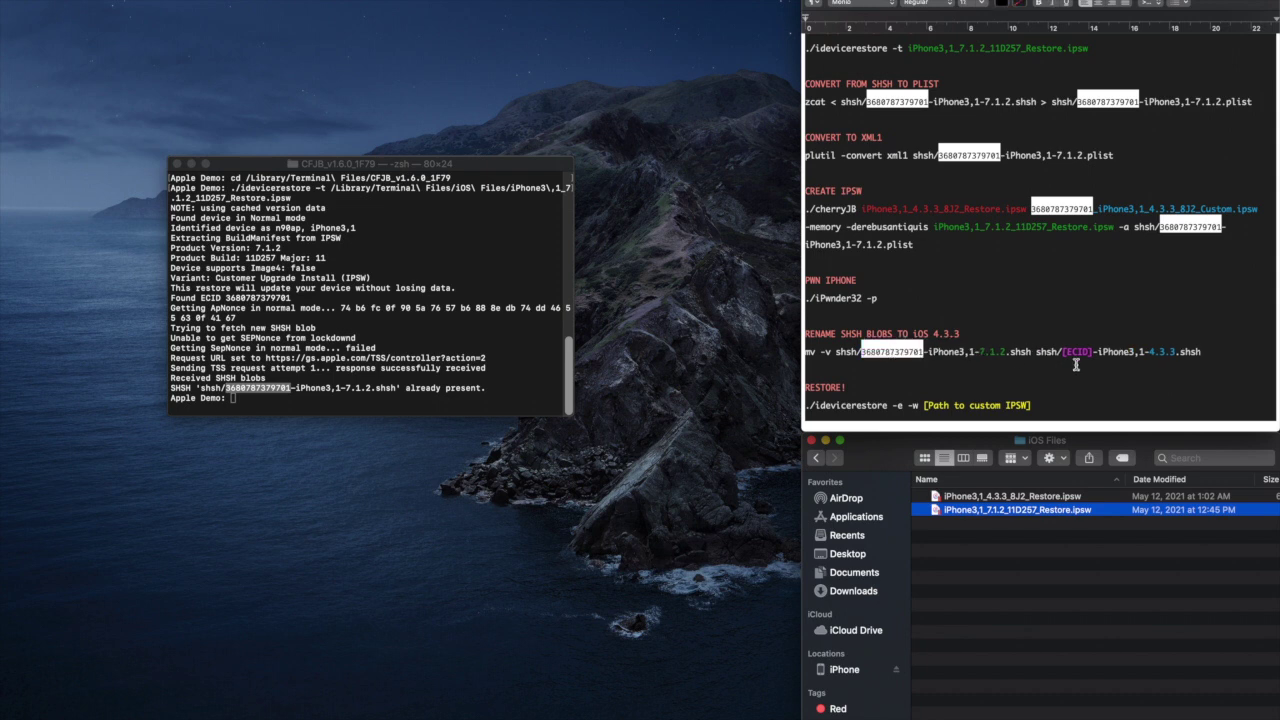
{"action": "left_click_drag", "start_coordinate": [1062, 350], "coordinate": [1094, 346]}
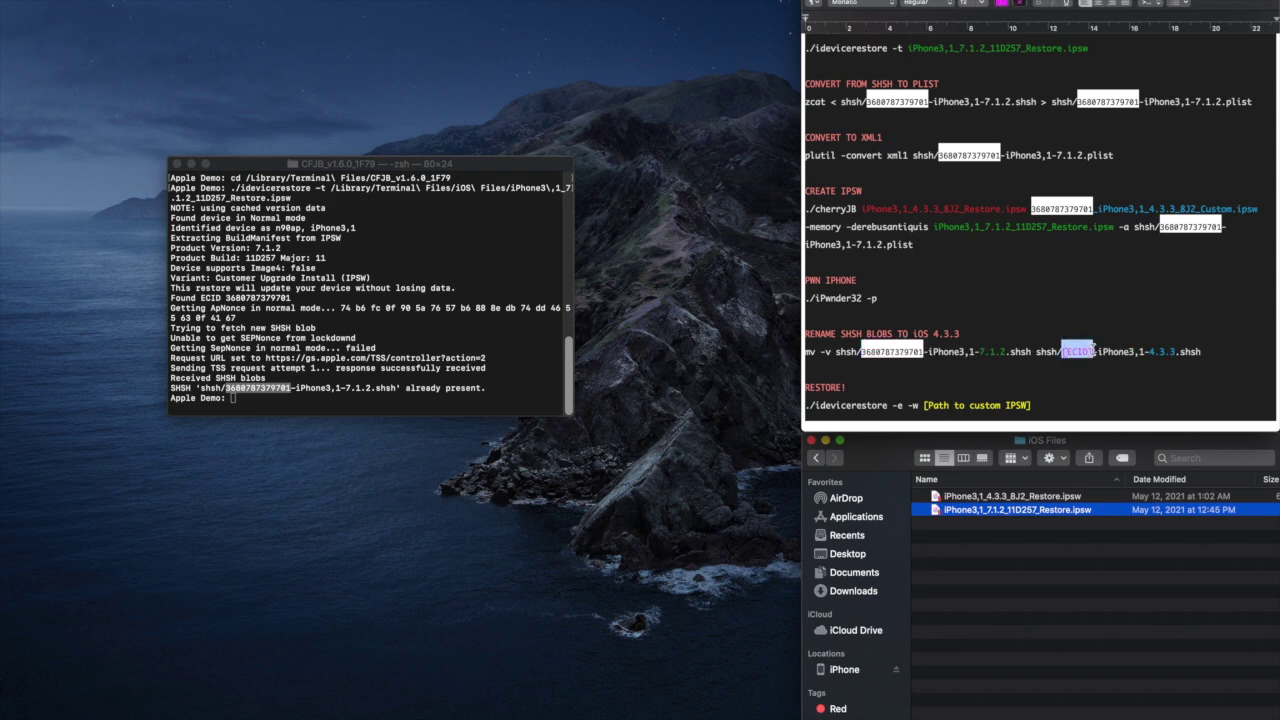
{"action": "key", "text": "super+v"}
{"action": "scroll", "coordinate": [1093, 347], "scroll_direction": "up", "scroll_amount": 2}
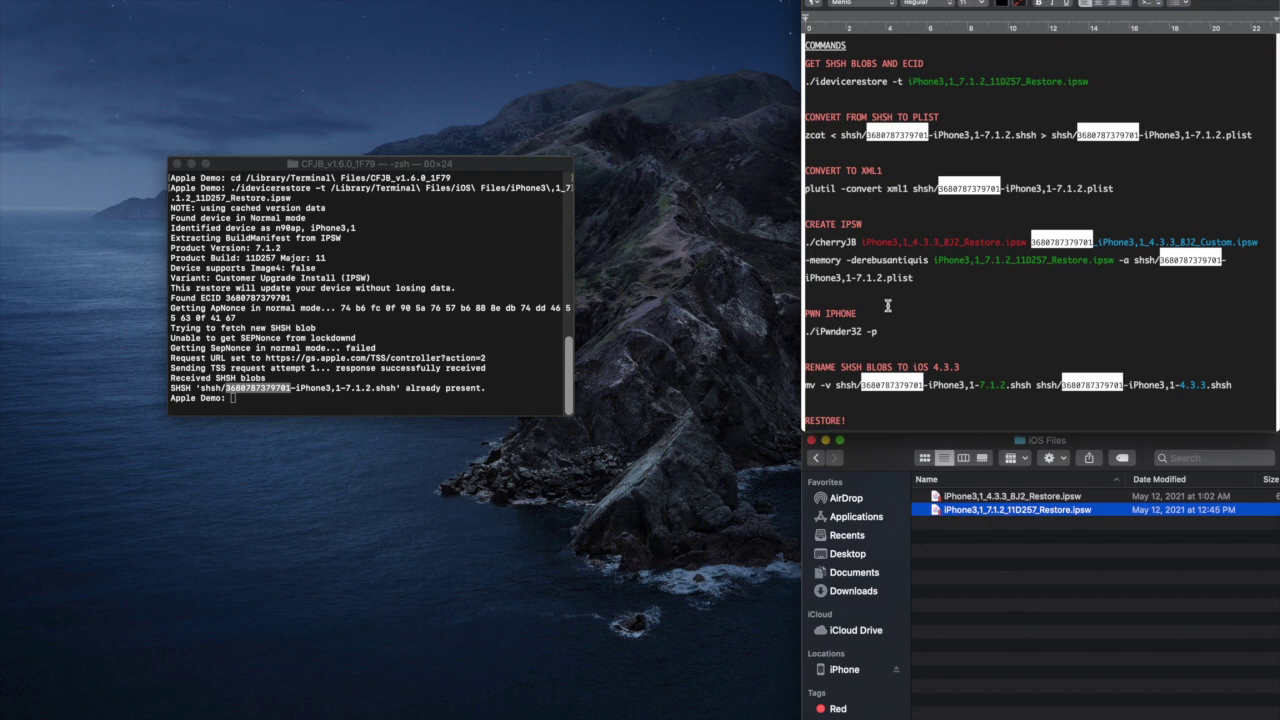
- Copy the completed zcat command from the notes into Terminal and run it to convert the SHSH file to a plist
{"action": "left_click", "coordinate": [456, 316]}
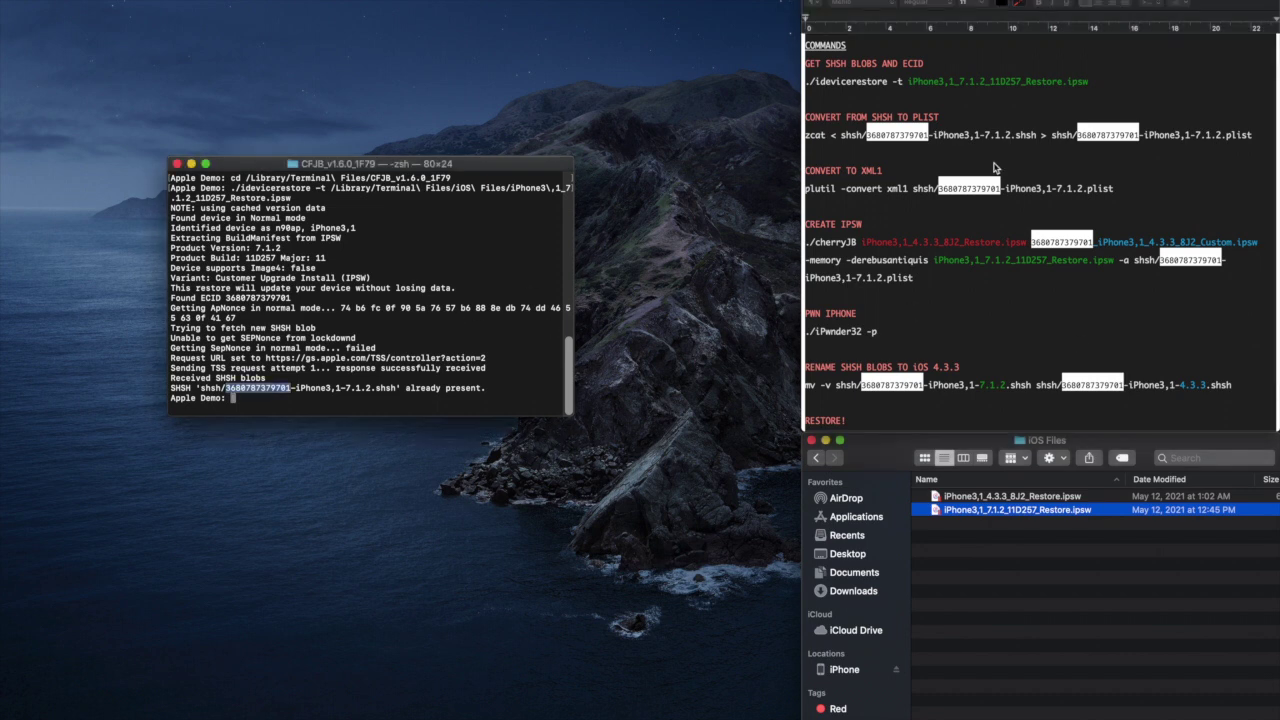
{"action": "left_click", "coordinate": [1045, 154]}
{"action": "left_click_drag", "start_coordinate": [1259, 134], "coordinate": [778, 128]}
{"action": "key", "text": "super+c"}
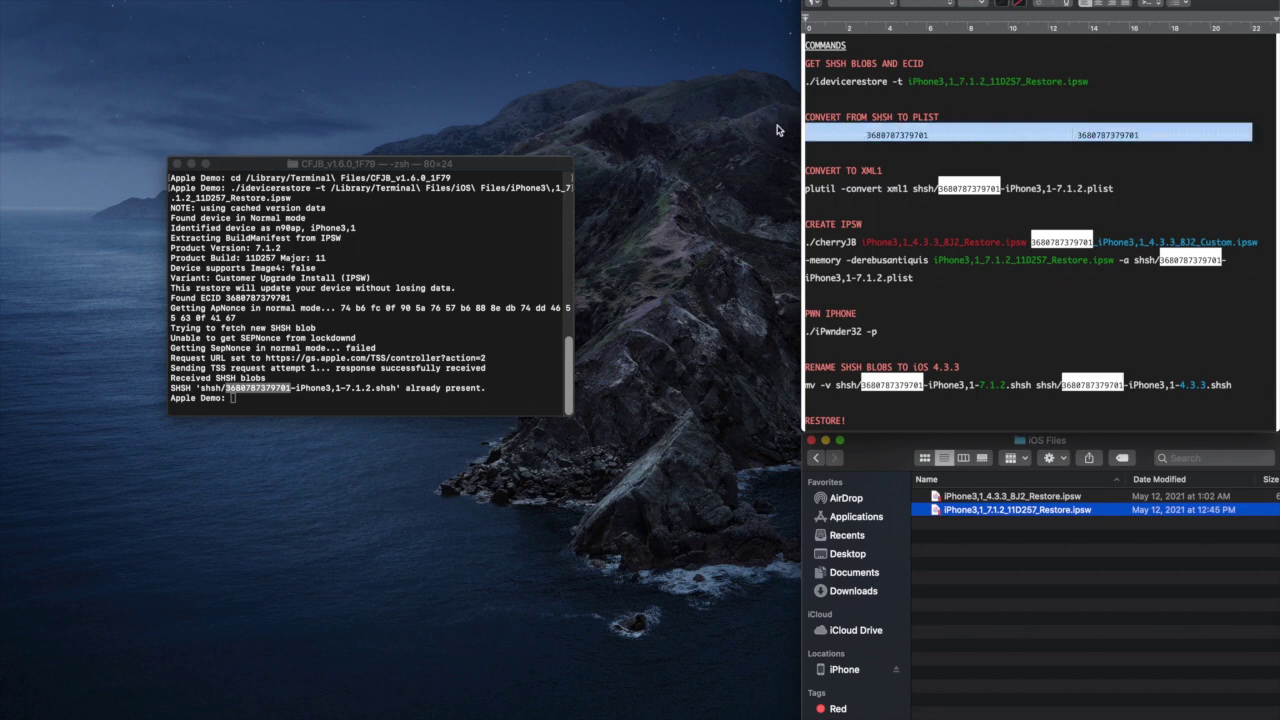
{"action": "left_click", "coordinate": [899, 200]}
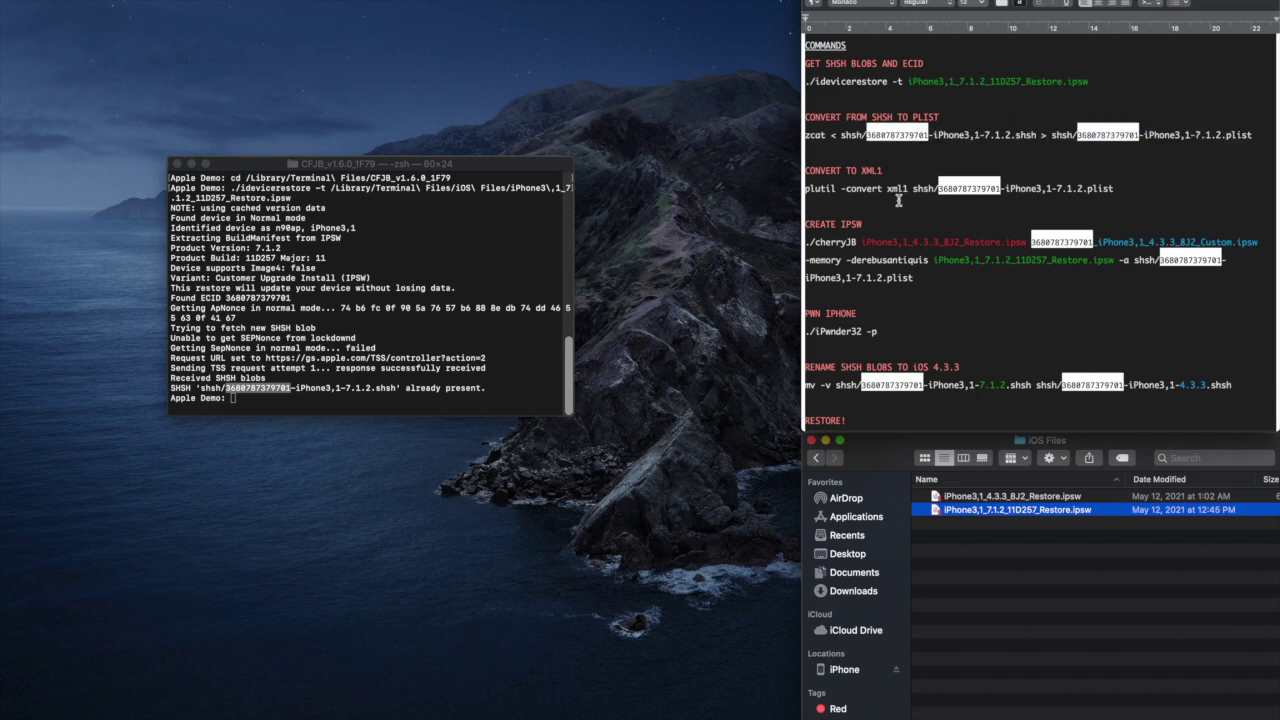
{"action": "left_click", "coordinate": [445, 320]}
{"action": "key", "text": "super+v"}
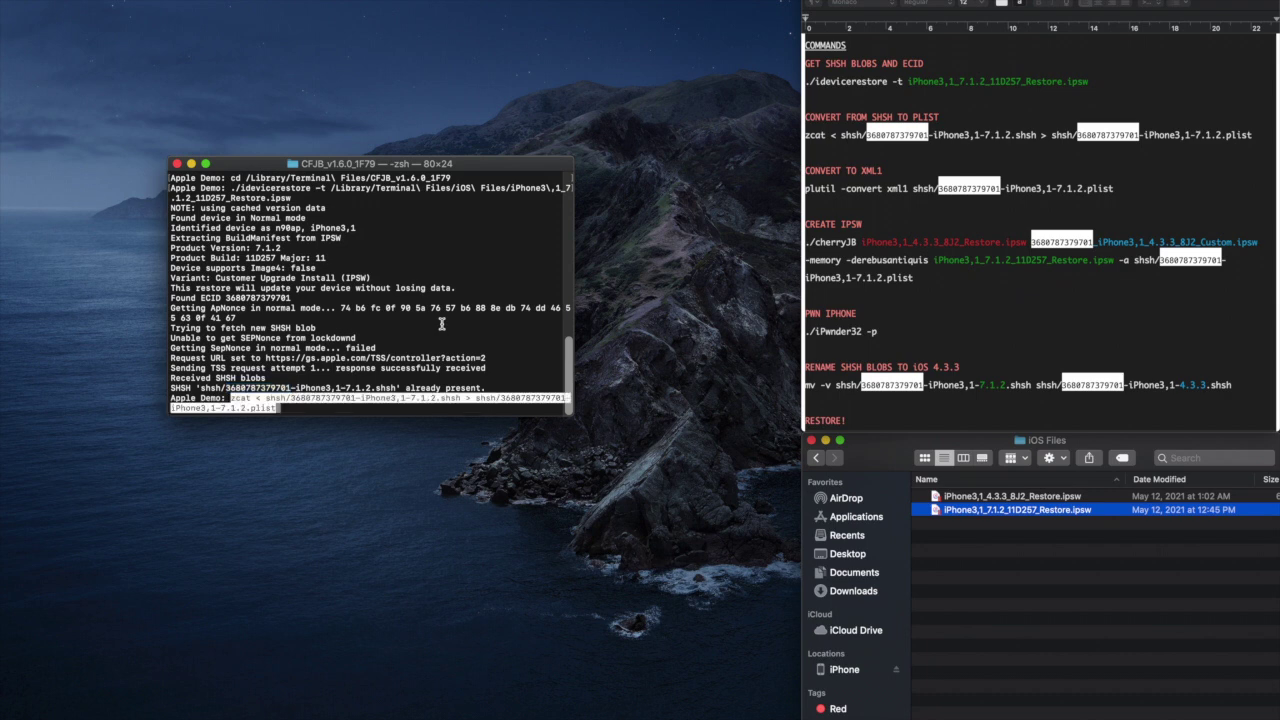
{"action": "key", "text": "Return"}
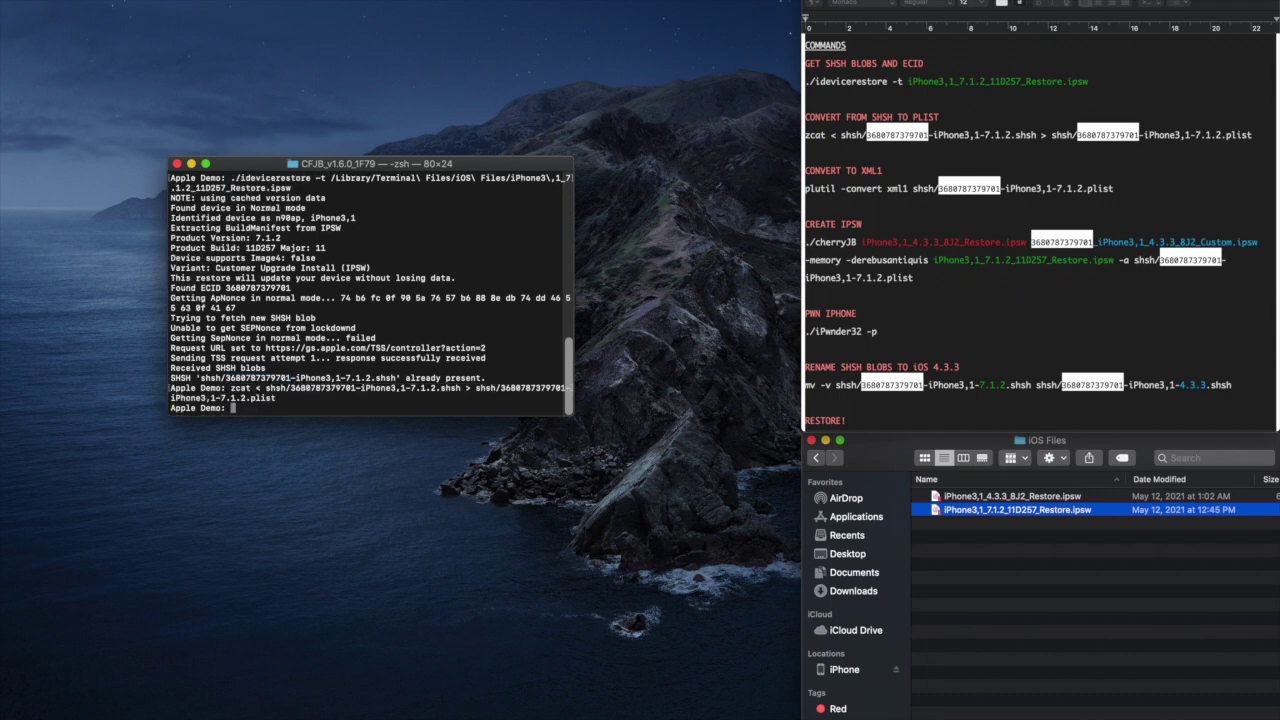
- Copy the "plutil -convert xml1" command from the notes and run it in Terminal on the 7.1.2 plist
{"action": "left_click", "coordinate": [1110, 189]}
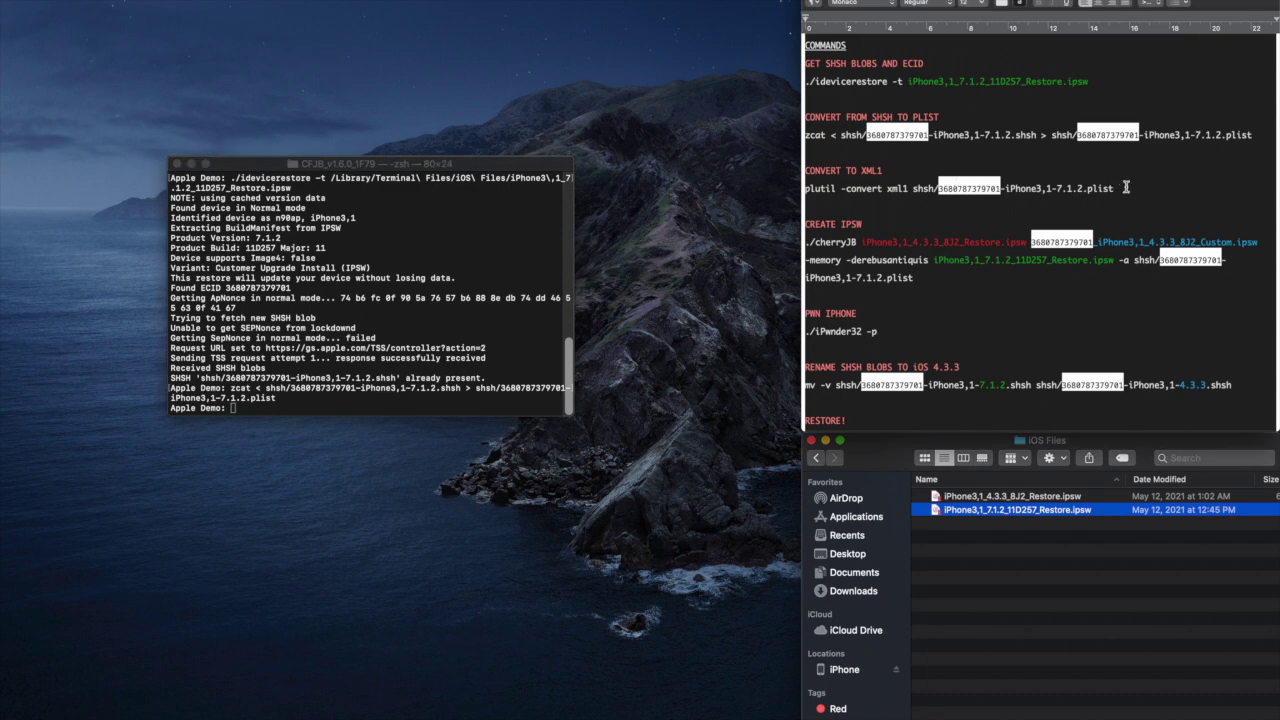
{"action": "left_click_drag", "start_coordinate": [1122, 188], "coordinate": [801, 192]}
{"action": "key", "text": "super+c"}
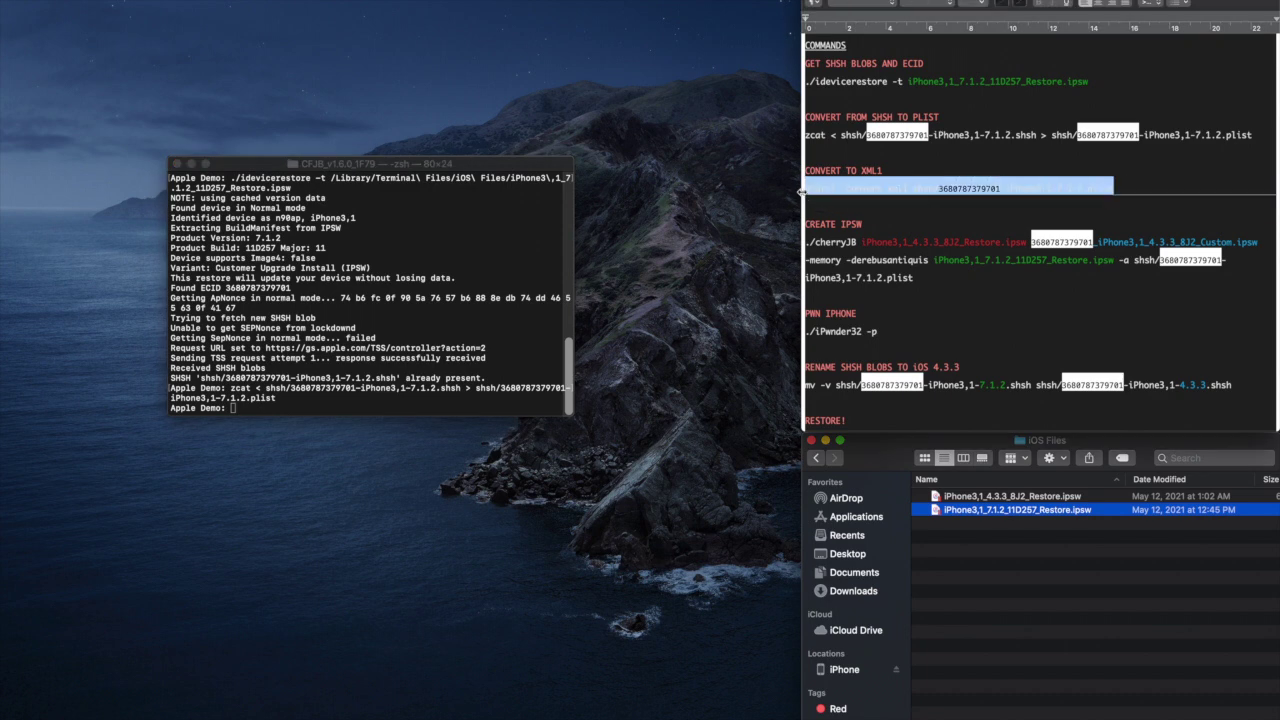
{"action": "left_click", "coordinate": [445, 308]}
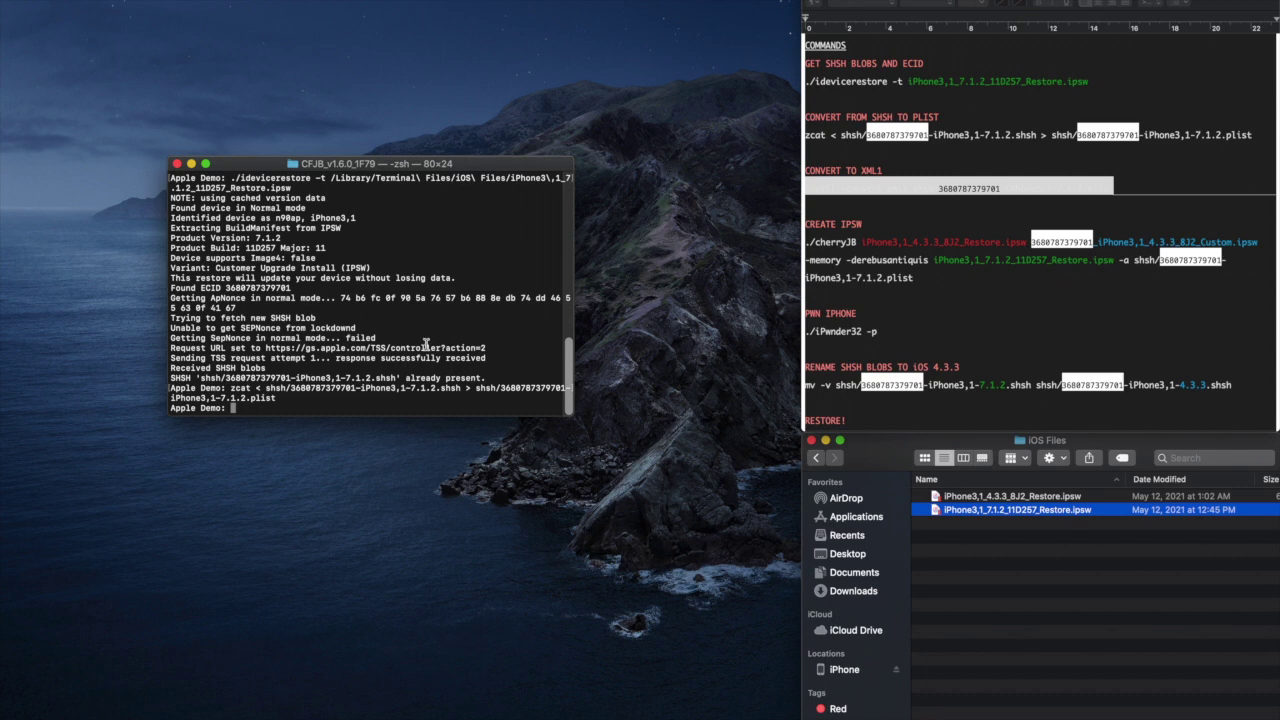
{"action": "key", "text": "super+v"}
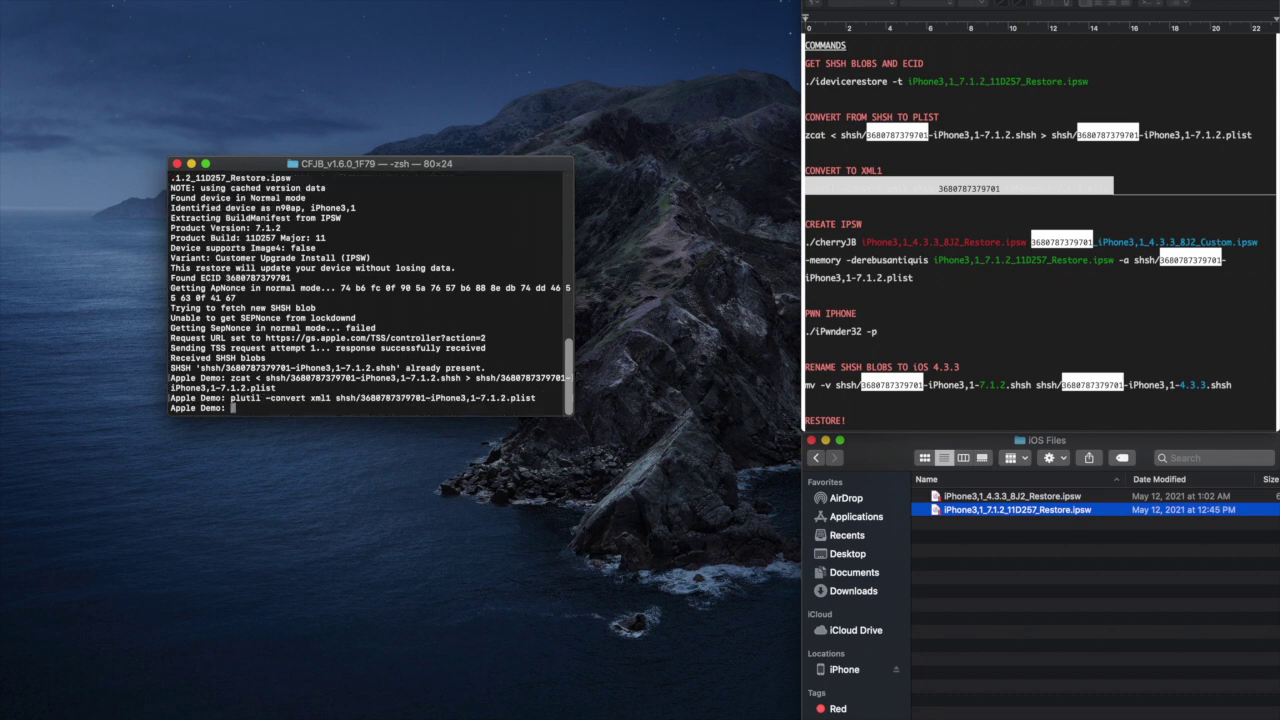
- Start the Terminal command with "./cherryJB" from the notes, followed by the path of iPhone3,1_4.3.3_8J2_Restore.ipsw from the iOS Files folder
{"action": "left_click", "coordinate": [920, 276]}
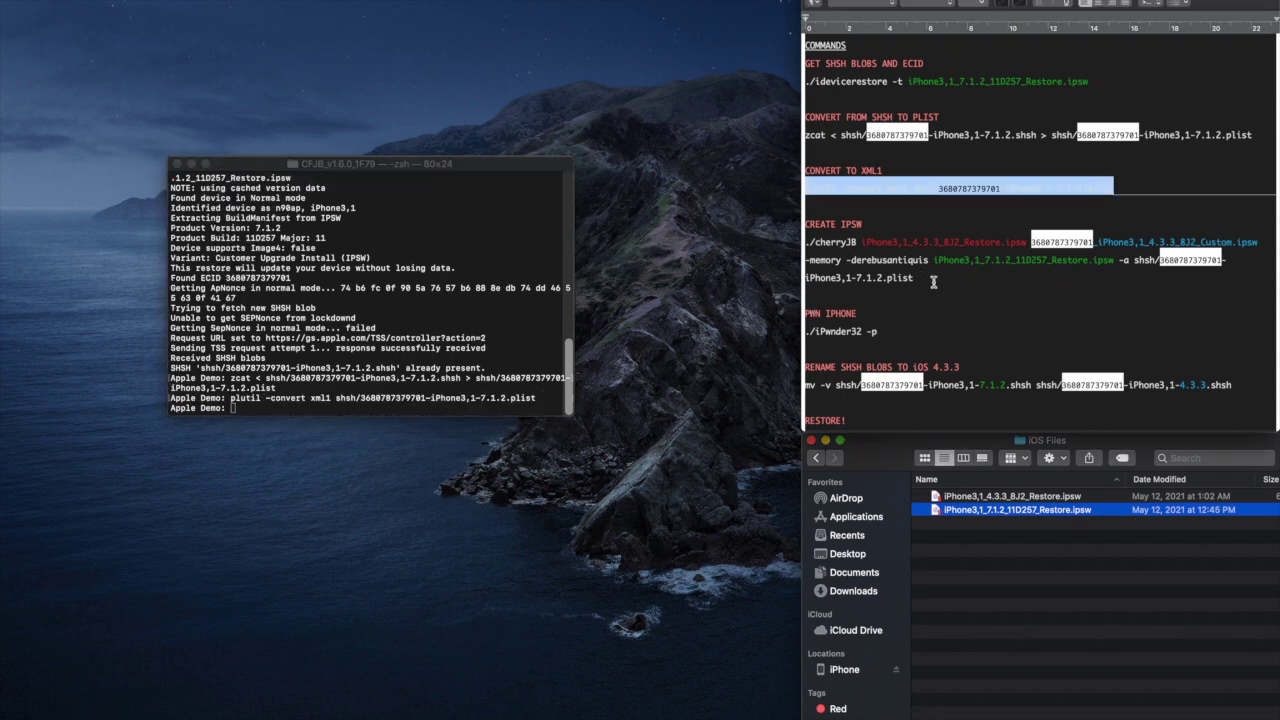
{"action": "left_click_drag", "start_coordinate": [929, 281], "coordinate": [793, 243]}
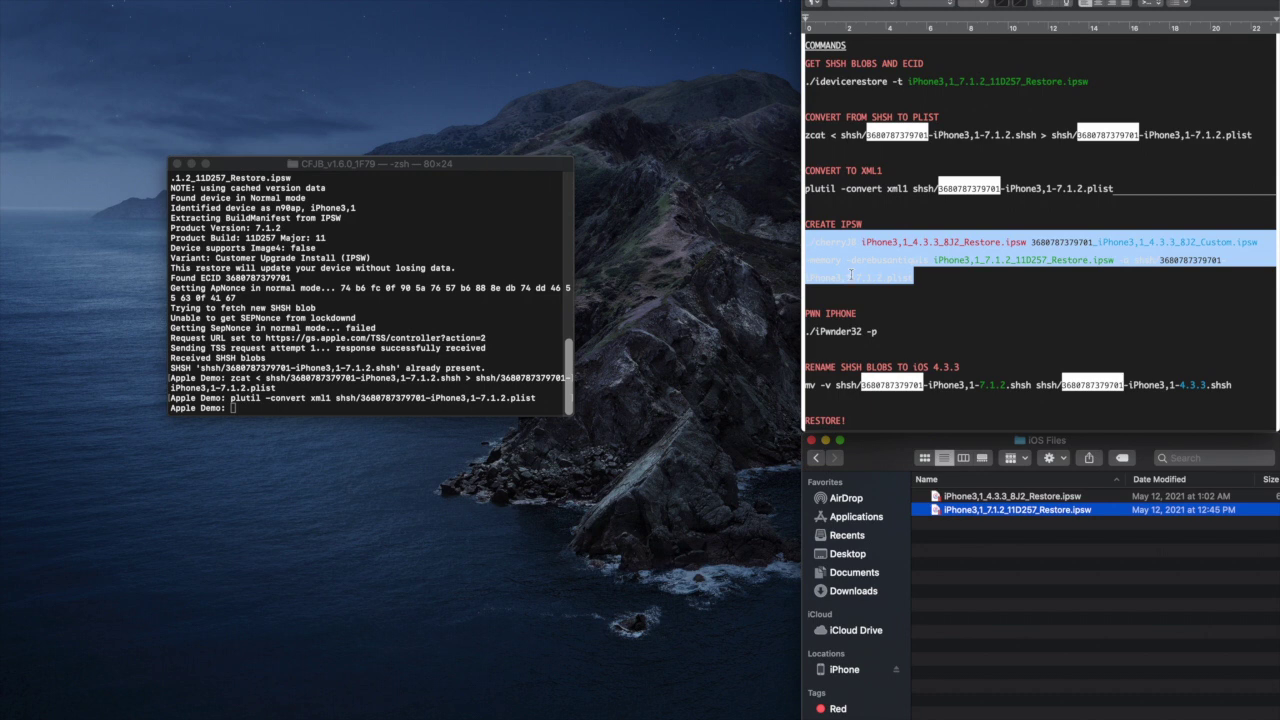
{"action": "left_click", "coordinate": [940, 278]}
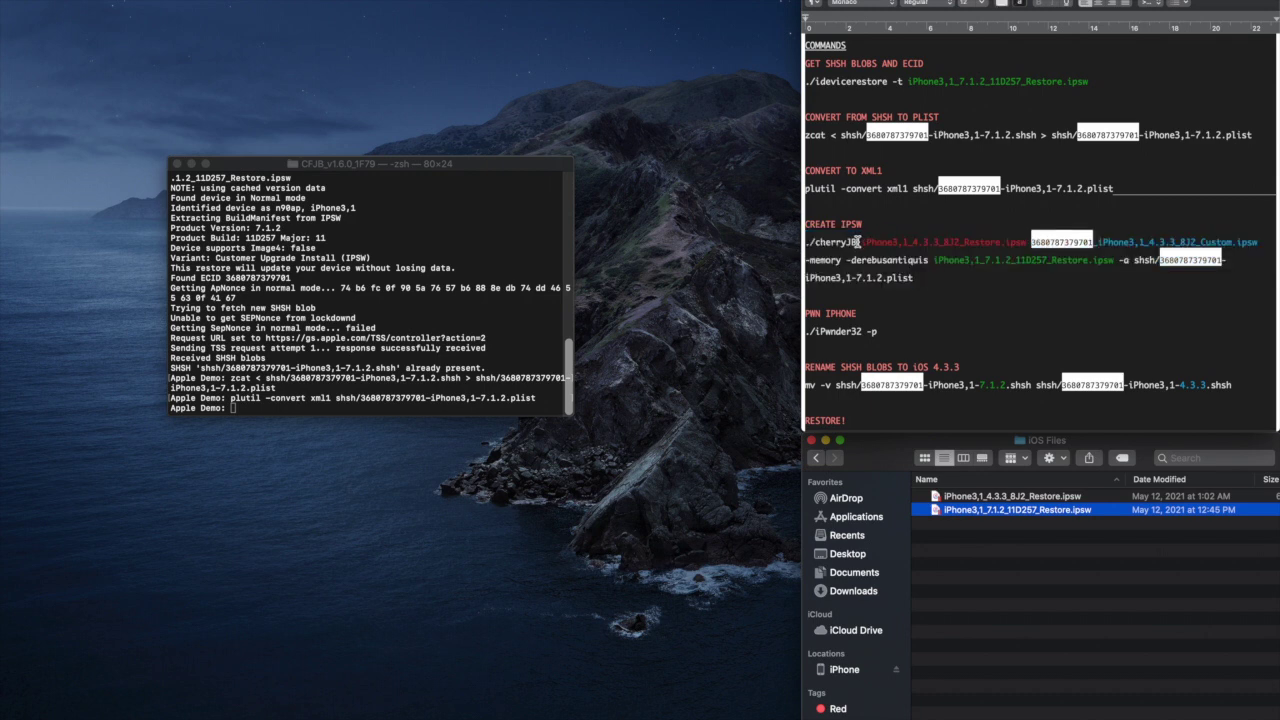
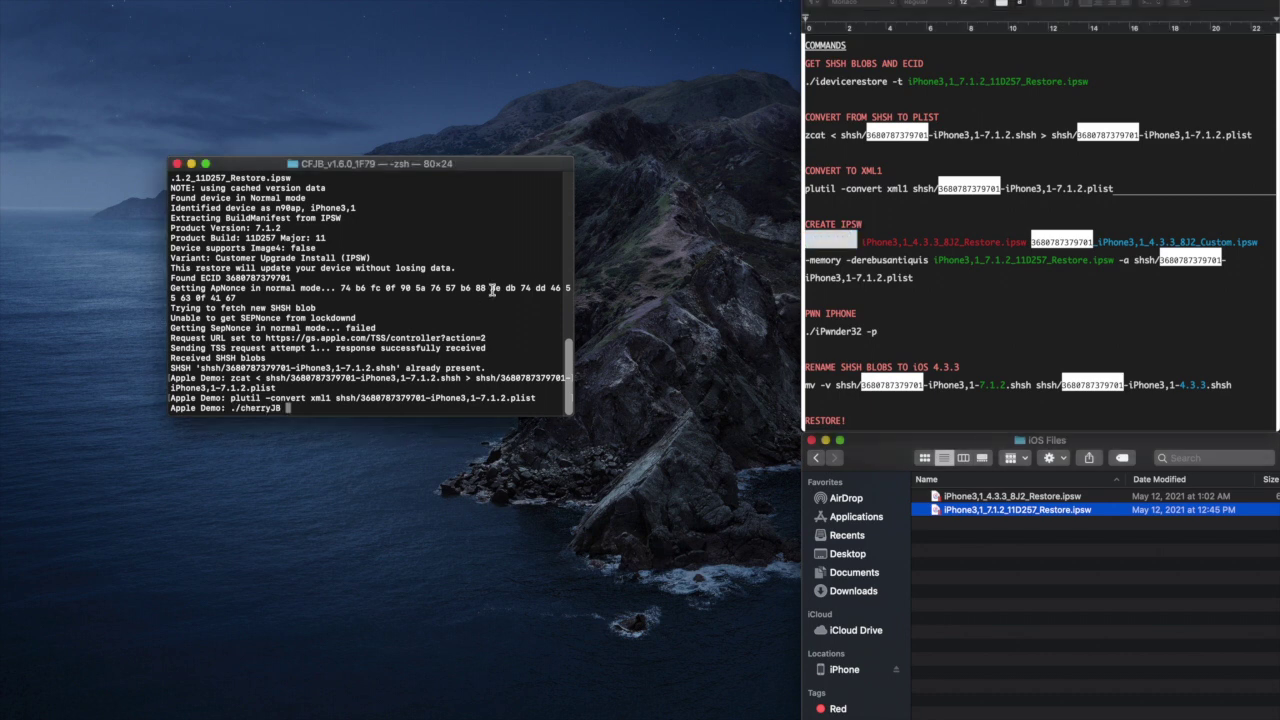
{"action": "left_click", "coordinate": [910, 262]}
{"action": "left_click", "coordinate": [860, 243]}
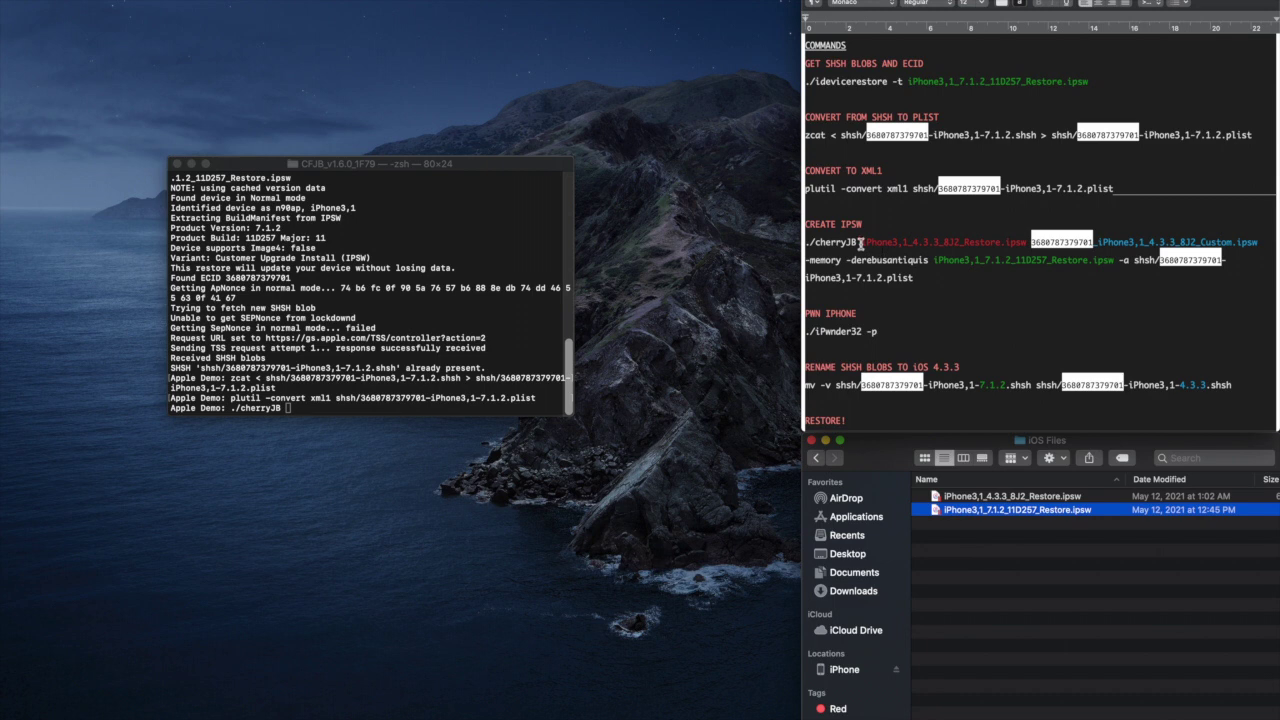
{"action": "left_click", "coordinate": [997, 558]}
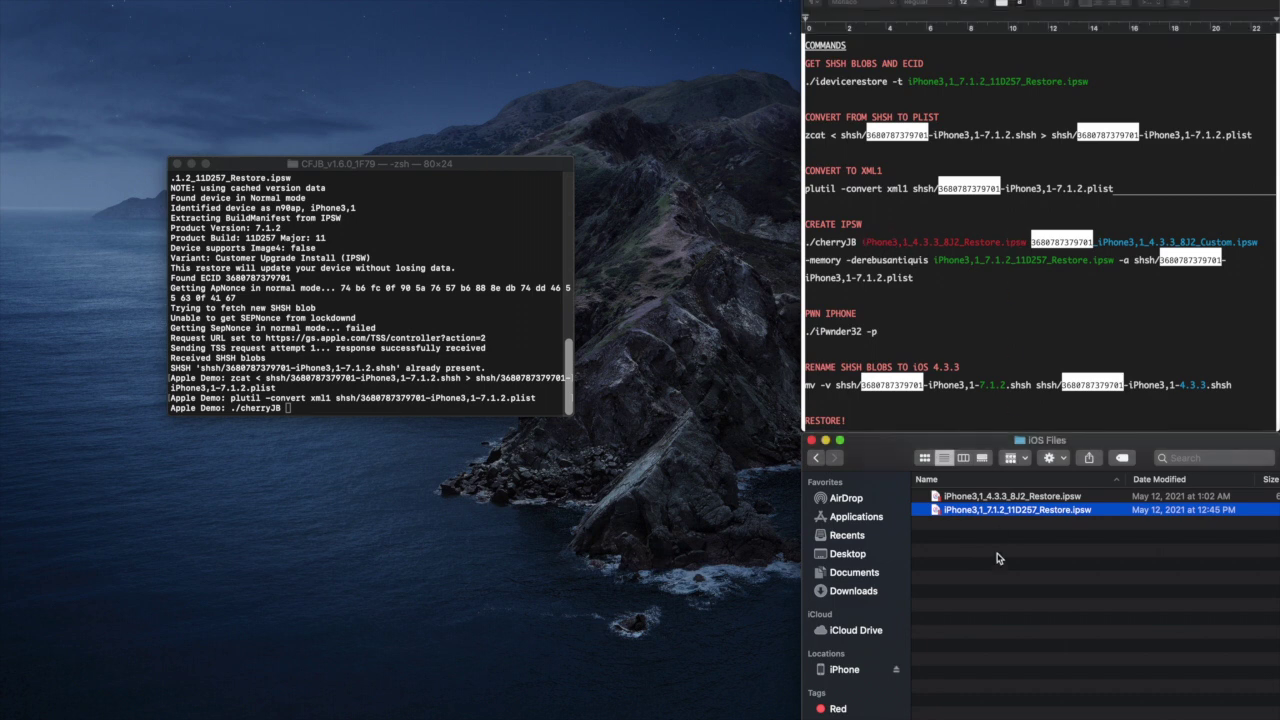
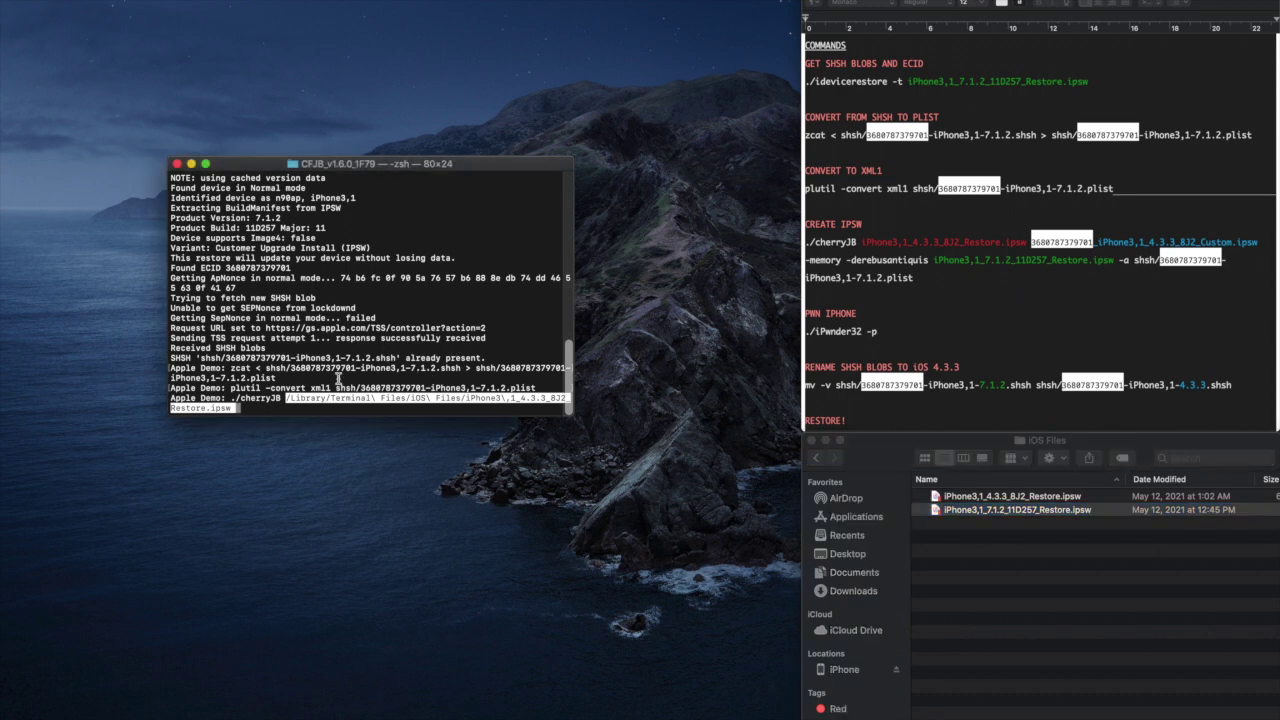
{"action": "key", "text": "BackSpace"}
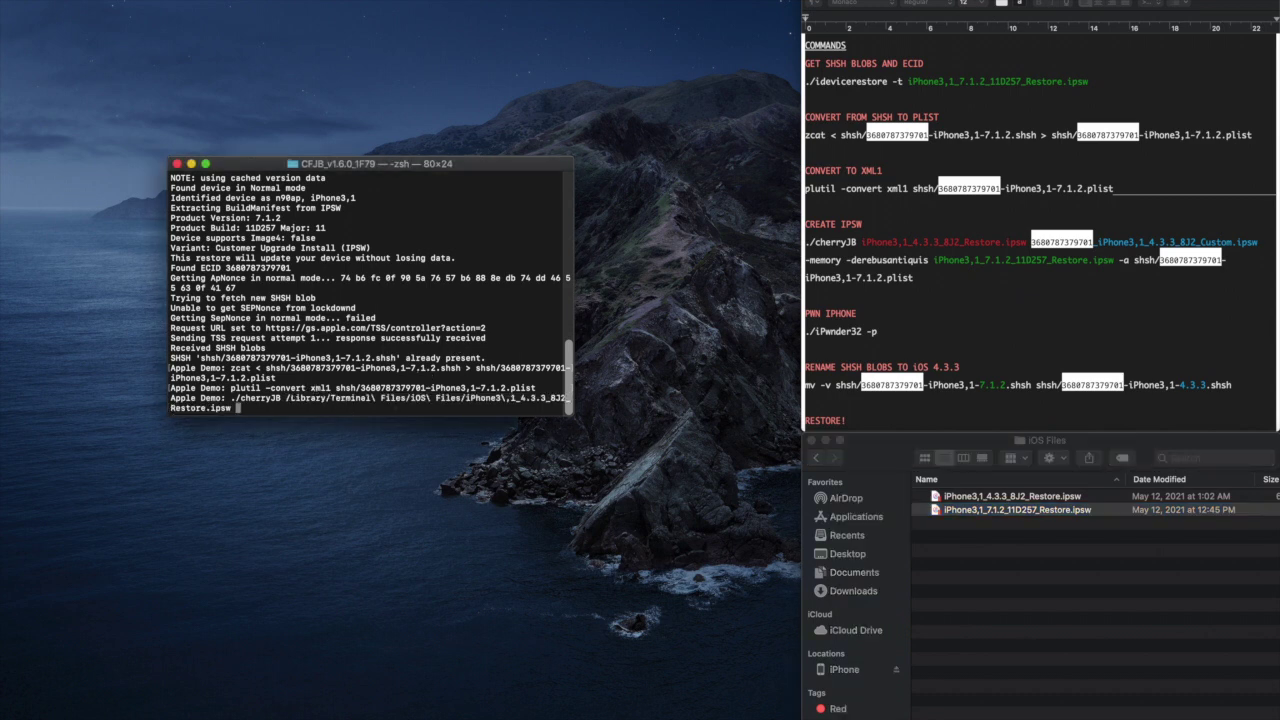
- Append the ECID-prefixed iPhone3,1_4.3.3_8J2_Custom.ipsw file name from the notes to the cherryJB command as the output name
{"action": "left_click", "coordinate": [1104, 250]}
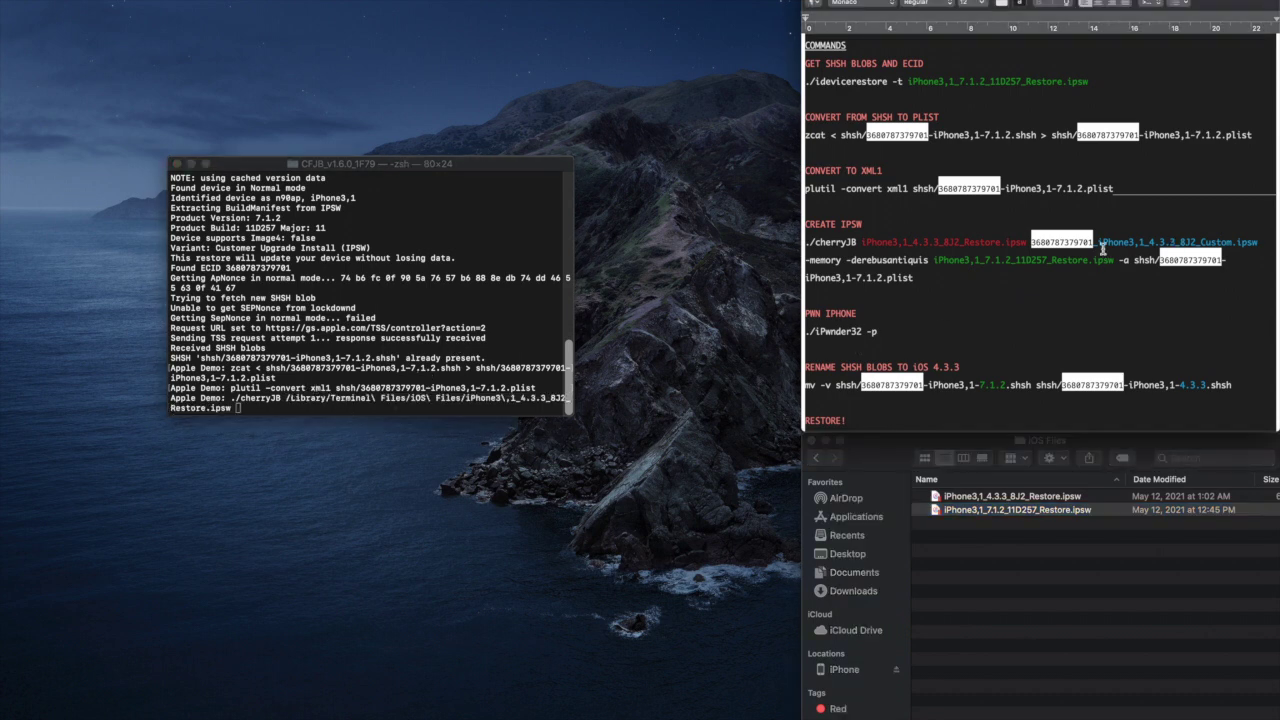
{"action": "left_click_drag", "start_coordinate": [1030, 242], "coordinate": [1258, 238]}
{"action": "key", "text": "super+c"}
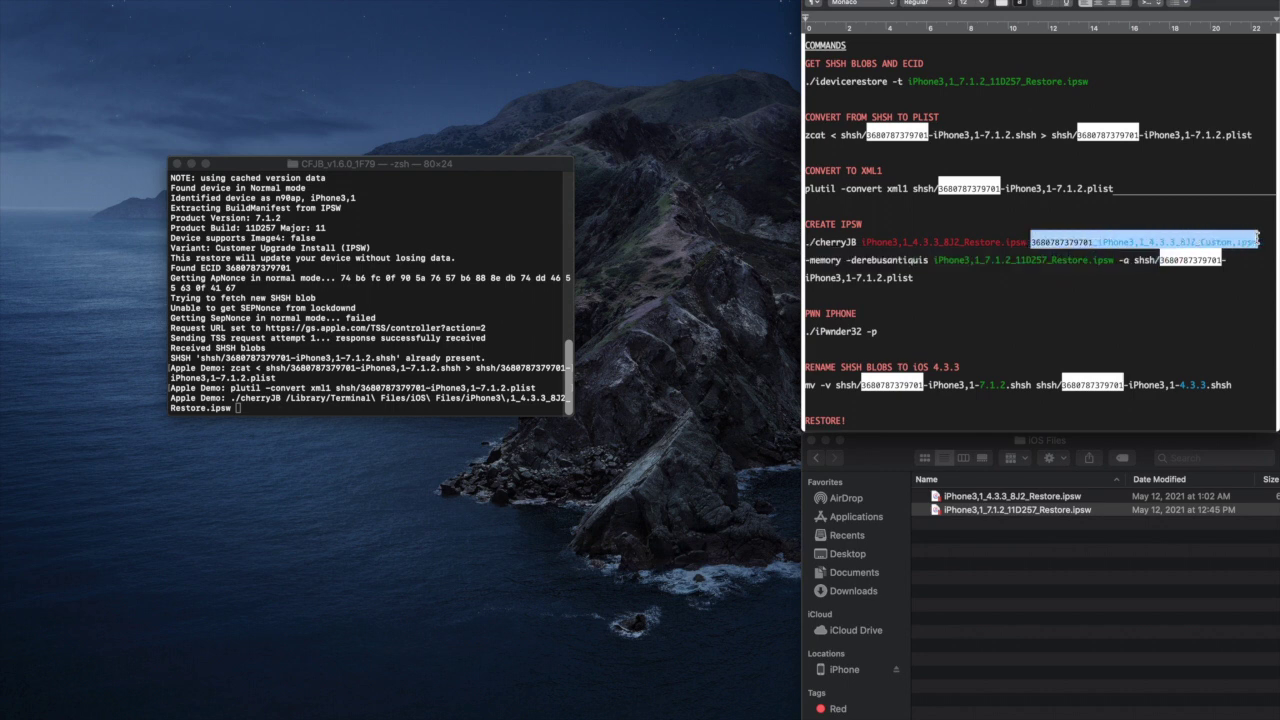
{"action": "left_click", "coordinate": [352, 332]}
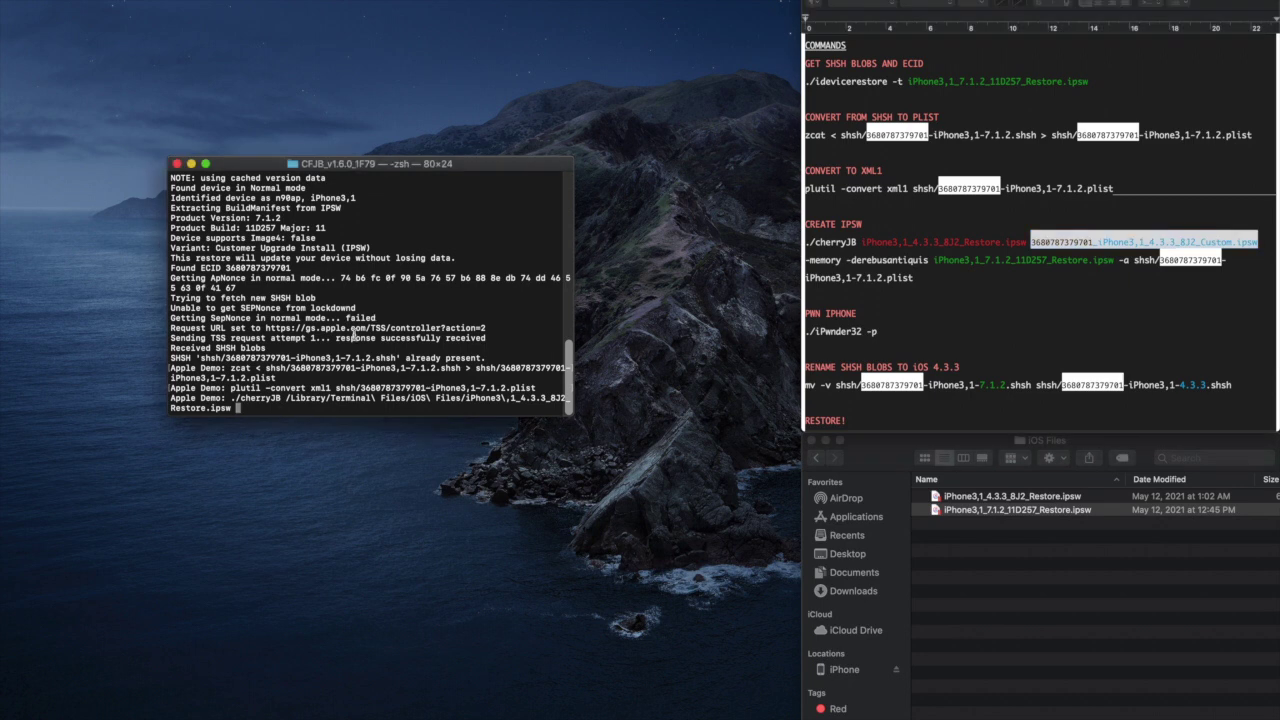
{"action": "key", "text": "super+v"}
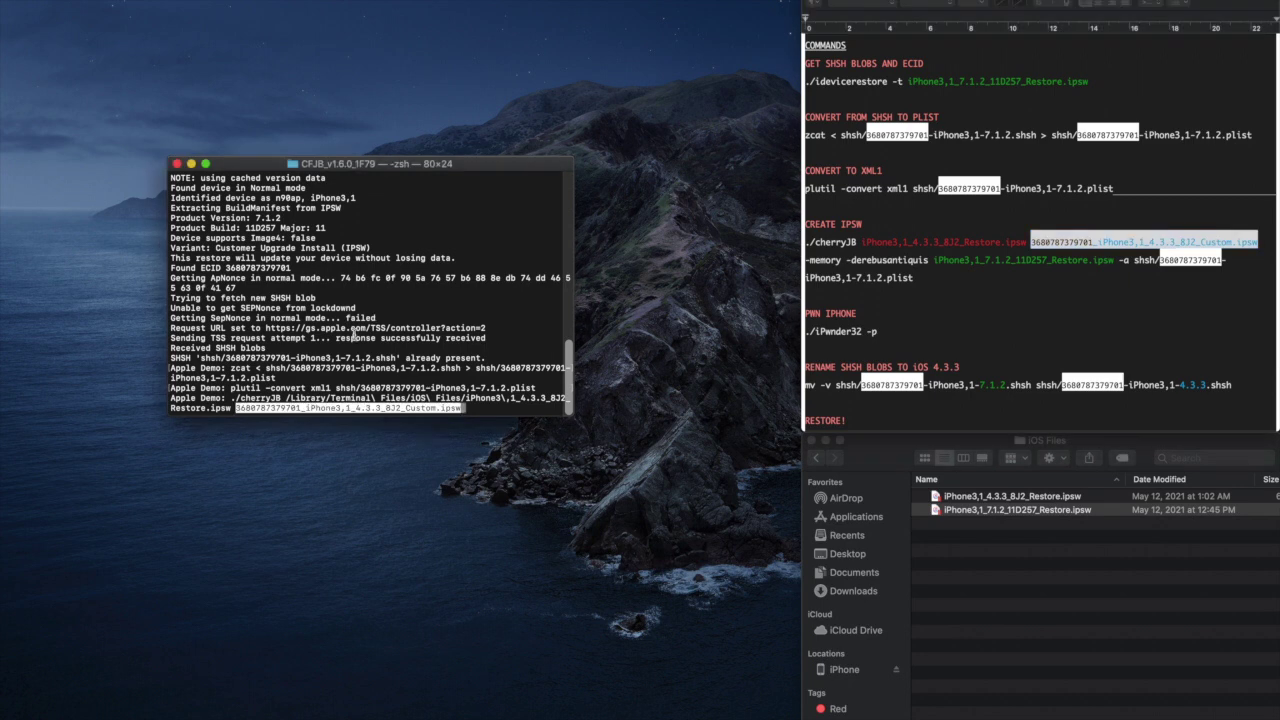
- Append "-memory -derebusantiquis" and the path of iPhone3,1_7.1.2_11D257_Restore.ipsw from the iOS Files folder to the cherryJB command
{"action": "left_click", "coordinate": [846, 282]}
{"action": "left_click_drag", "start_coordinate": [808, 261], "coordinate": [930, 261]}
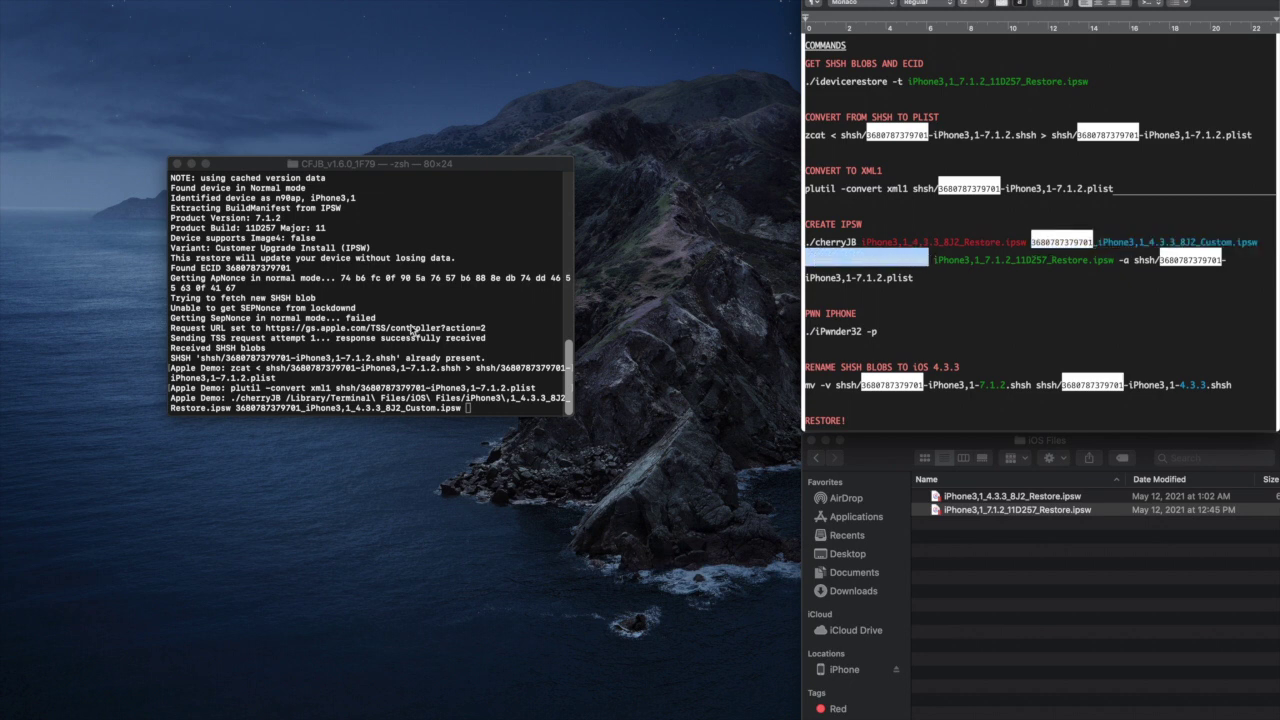
{"action": "left_click", "coordinate": [354, 347]}
{"action": "type", "text": "-memory -derebusantiquis"}
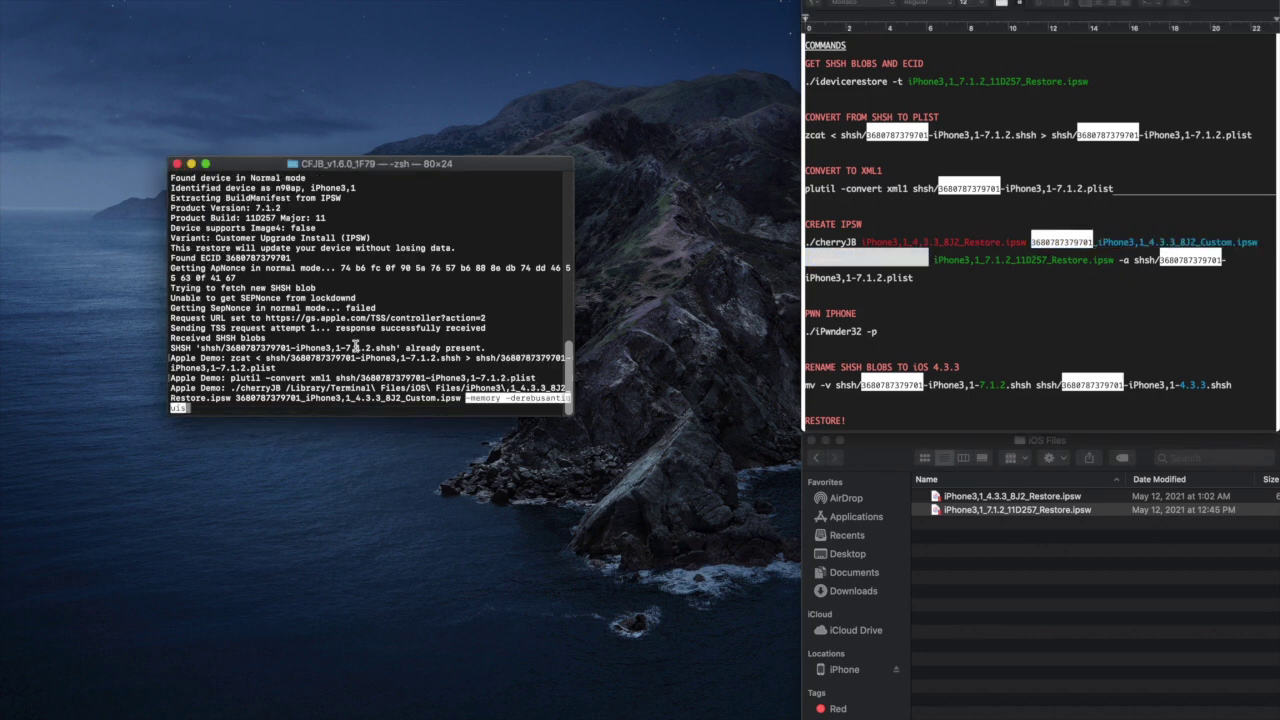
{"action": "left_click", "coordinate": [1027, 554]}
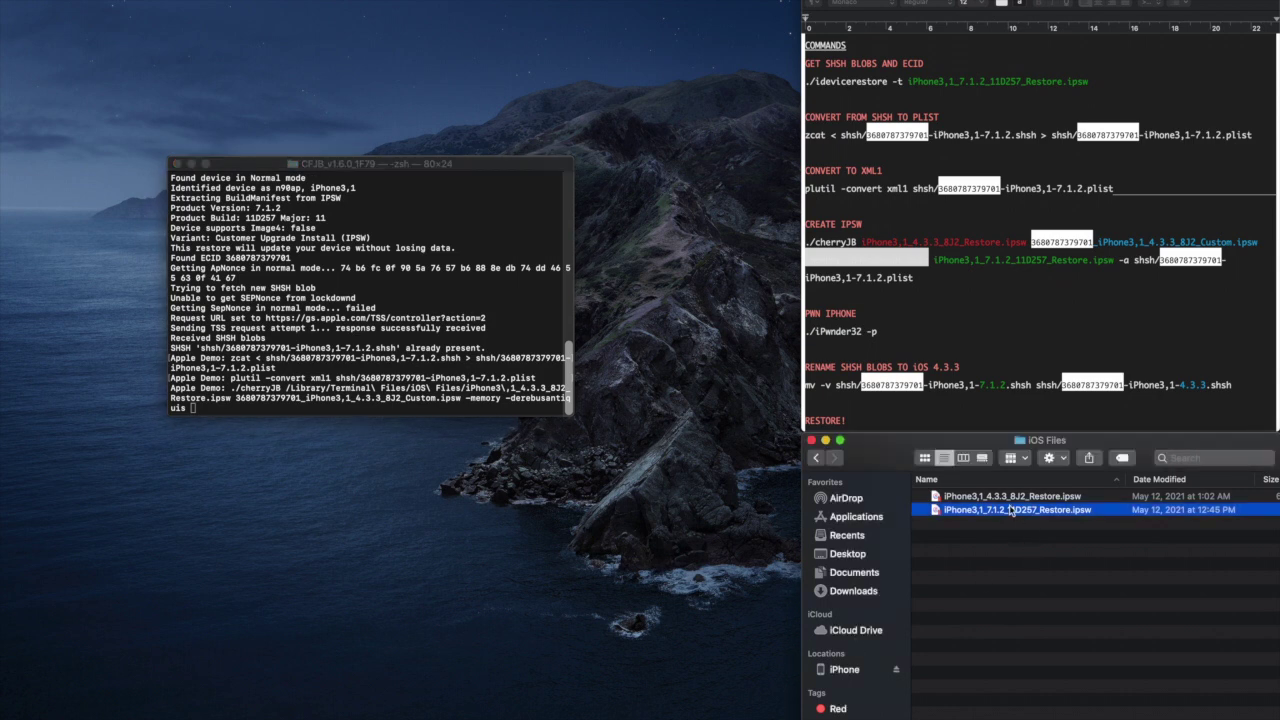
{"action": "left_click_drag", "start_coordinate": [990, 513], "coordinate": [388, 350]}
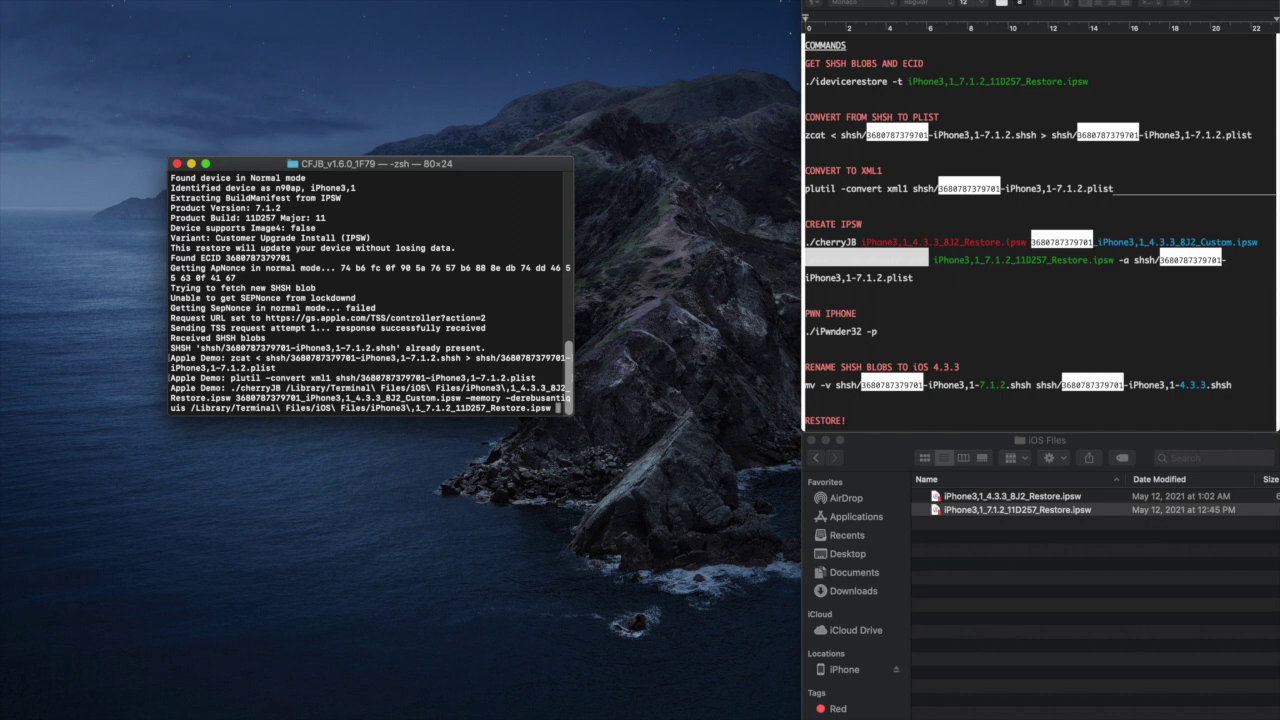
- Append "-a" and the ECID-prefixed 7.1.2 plist path in shsh from the notes to the cherryJB command and run it to create the custom IPSW
{"action": "left_click", "coordinate": [1122, 265]}
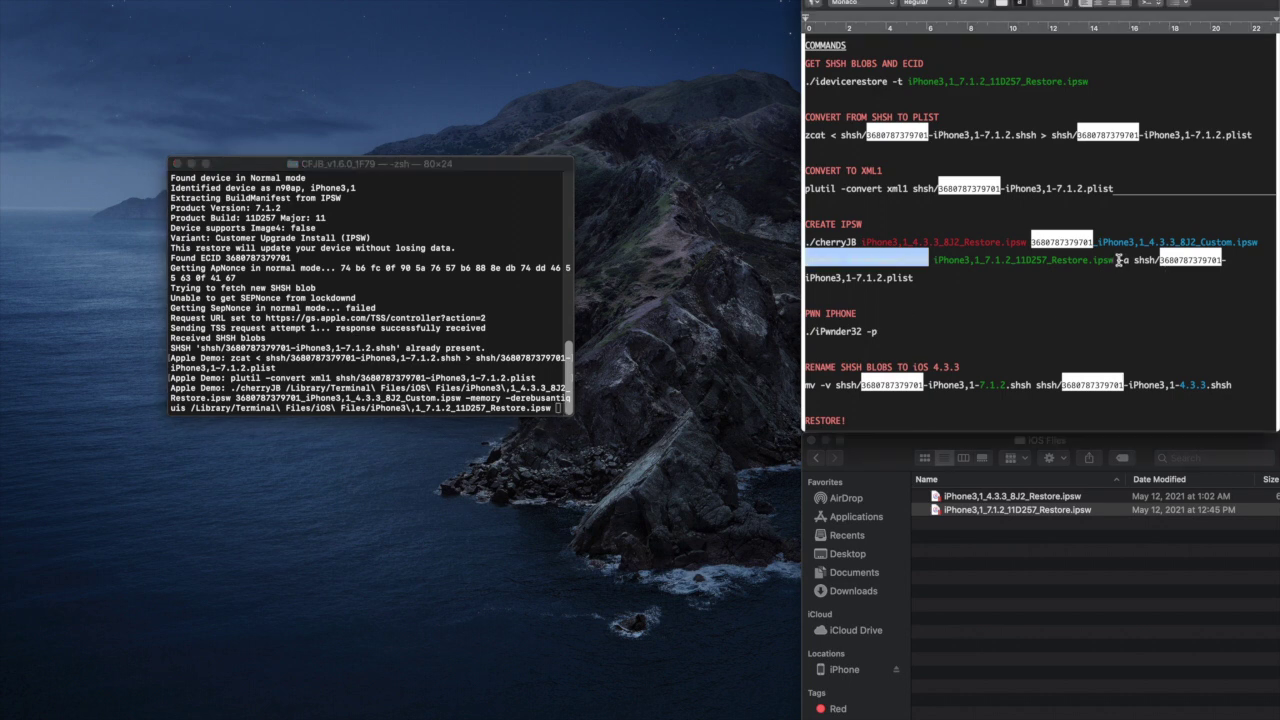
{"action": "left_click_drag", "start_coordinate": [1118, 260], "coordinate": [918, 270]}
{"action": "key", "text": "super+c"}
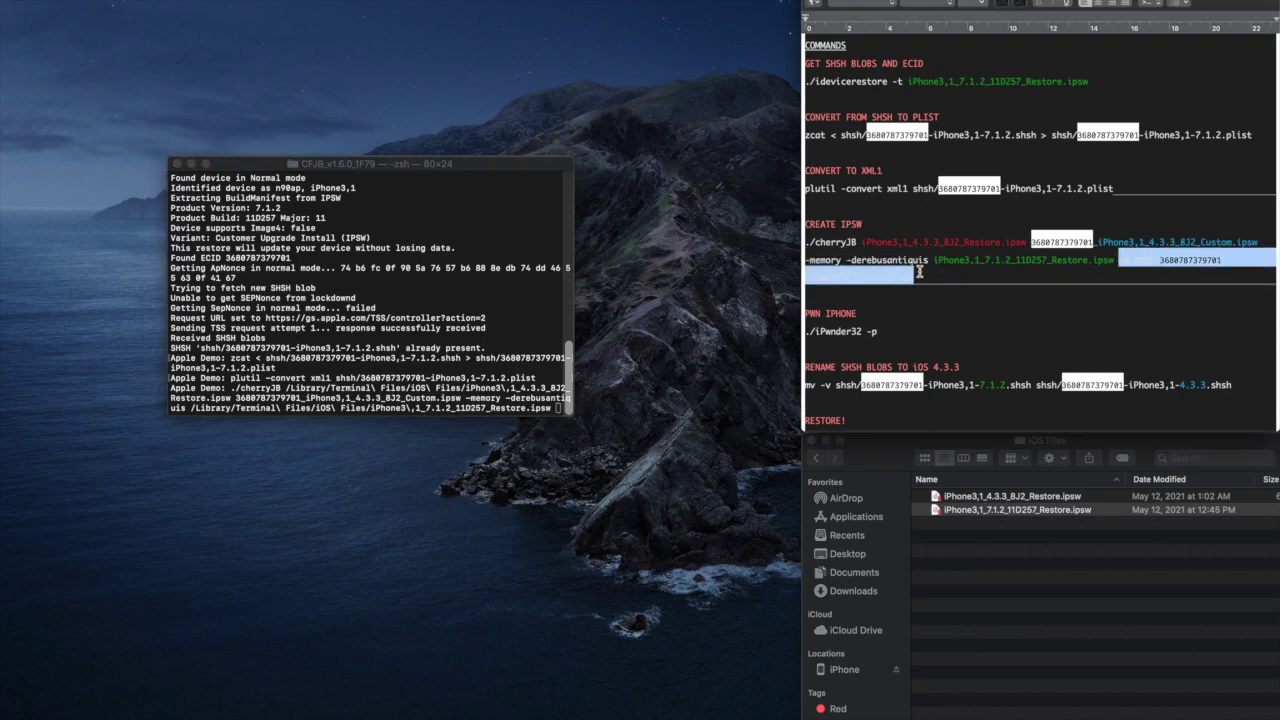
{"action": "left_click", "coordinate": [453, 340]}
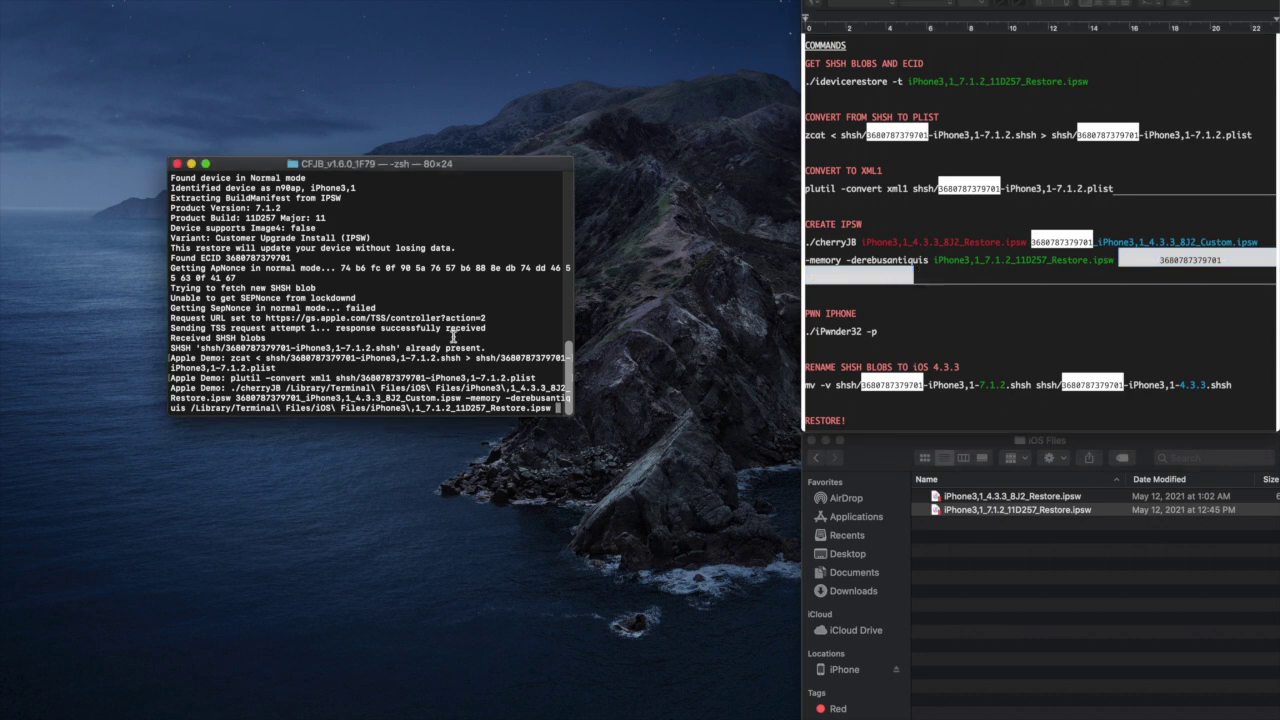
{"action": "key", "text": "super+v"}
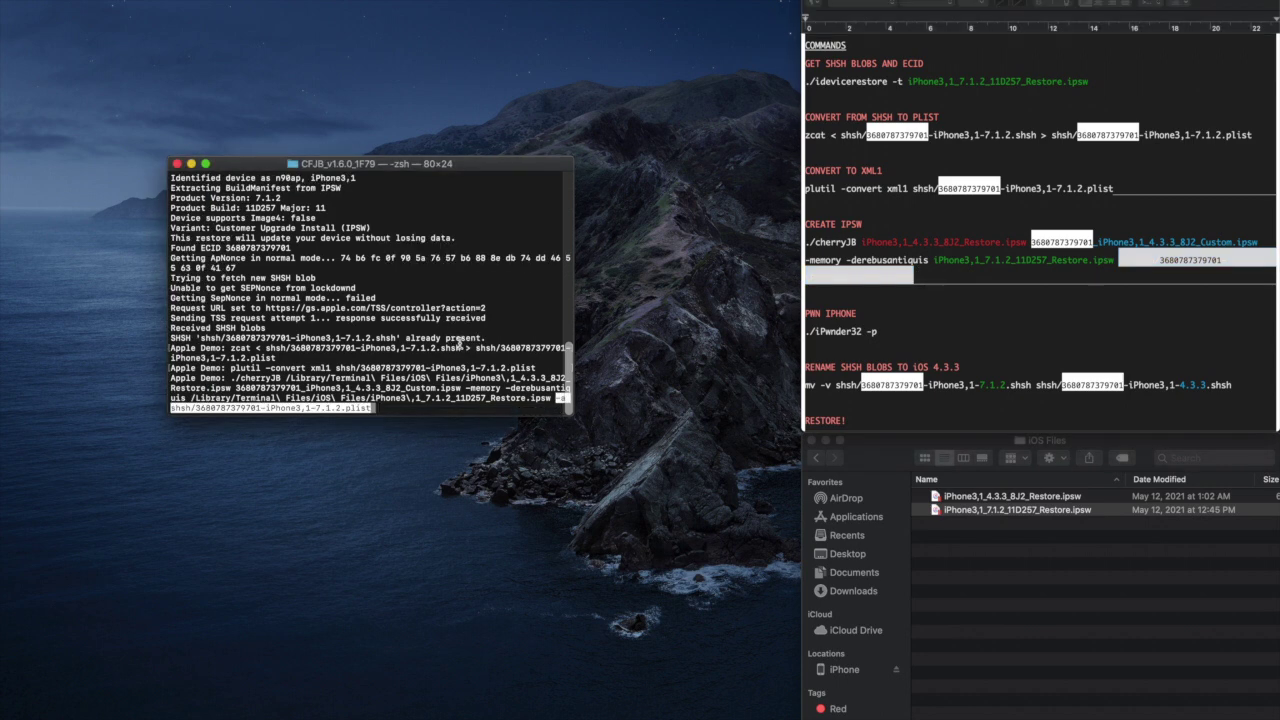
{"action": "key", "text": "Return"}
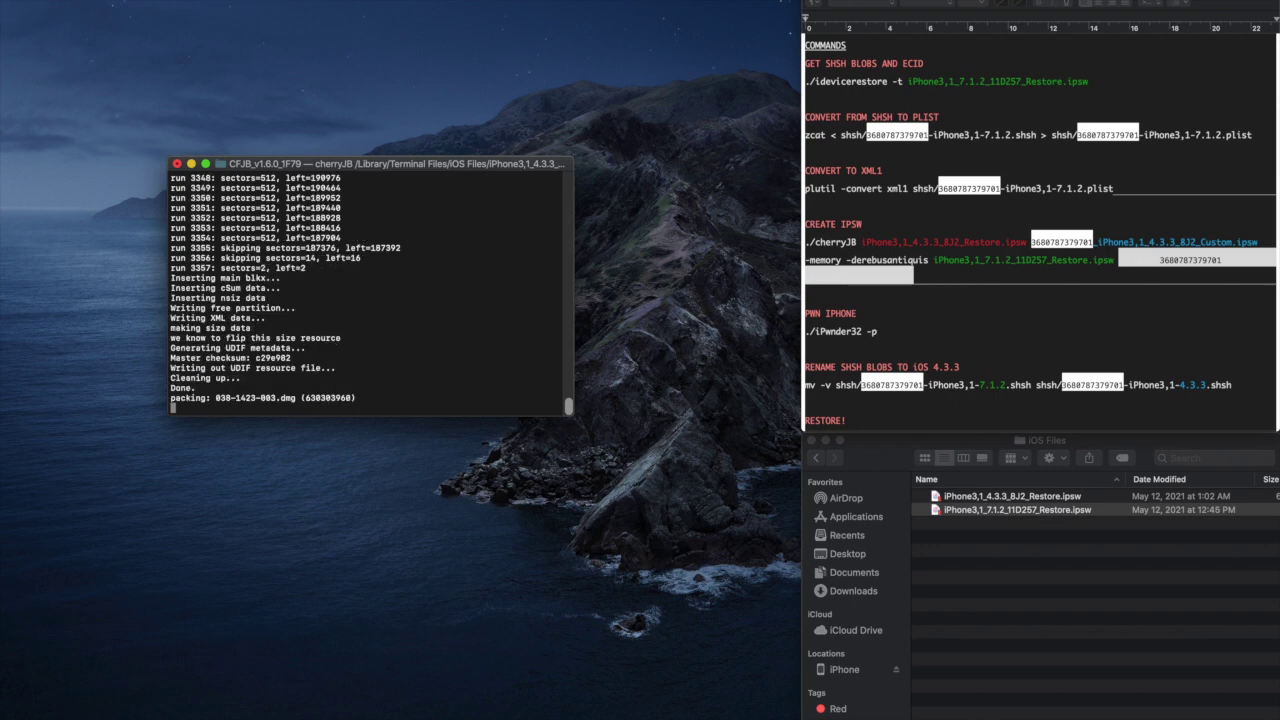
{"action": "left_click", "coordinate": [941, 306]}
{"action": "left_click", "coordinate": [499, 303]}
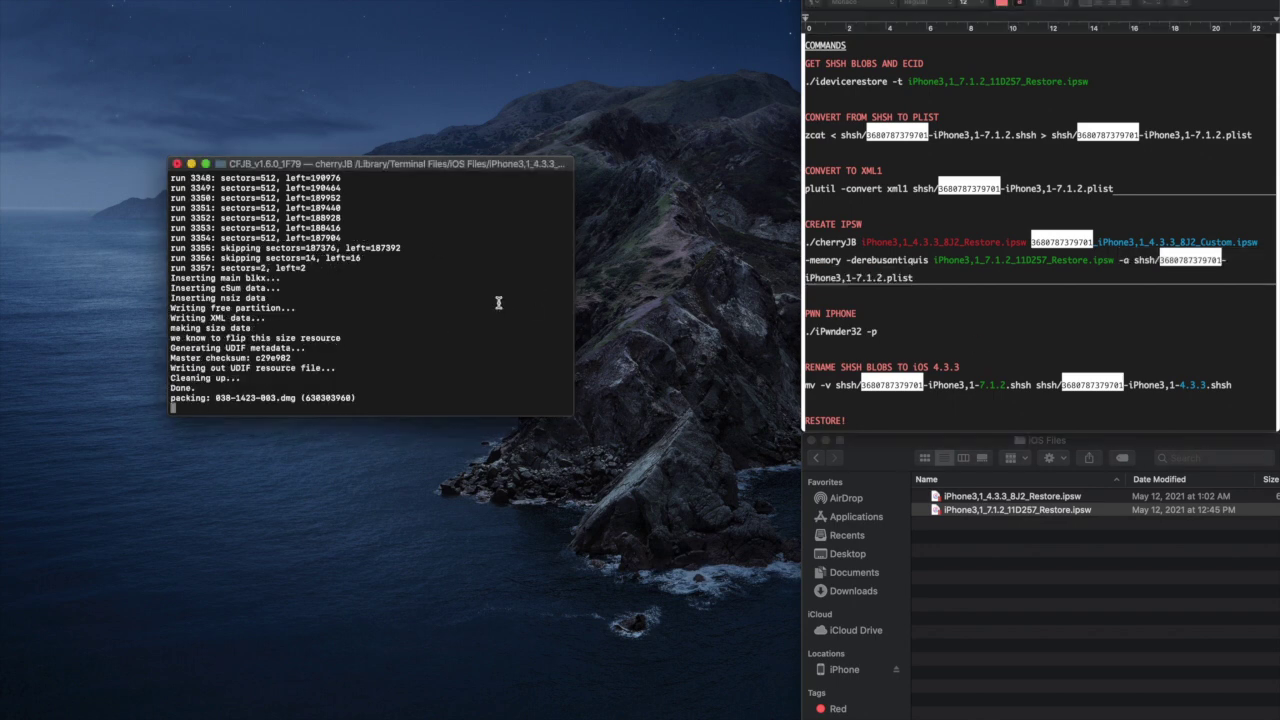
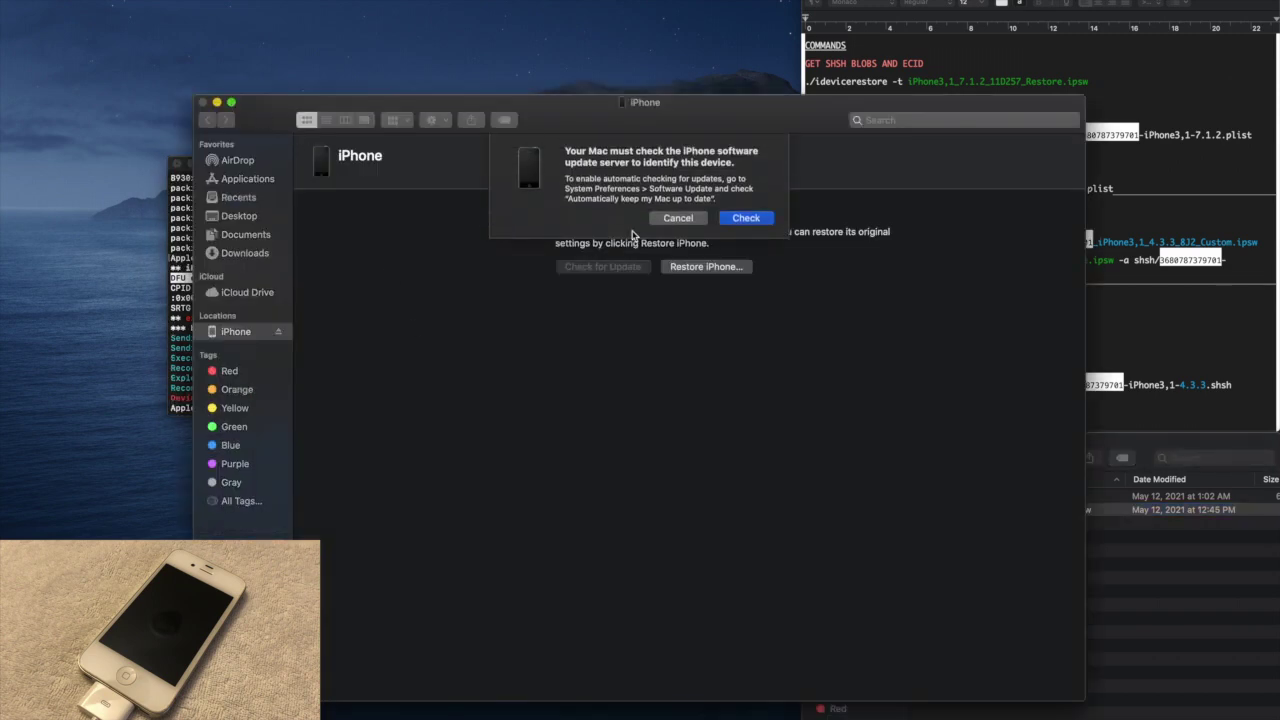
- Move the iPhone window aside and run the "mv -v" command from the notes in Terminal to rename the 7.1.2 SHSH blob as 4.3.3
{"action": "left_click_drag", "start_coordinate": [661, 118], "coordinate": [781, 677]}
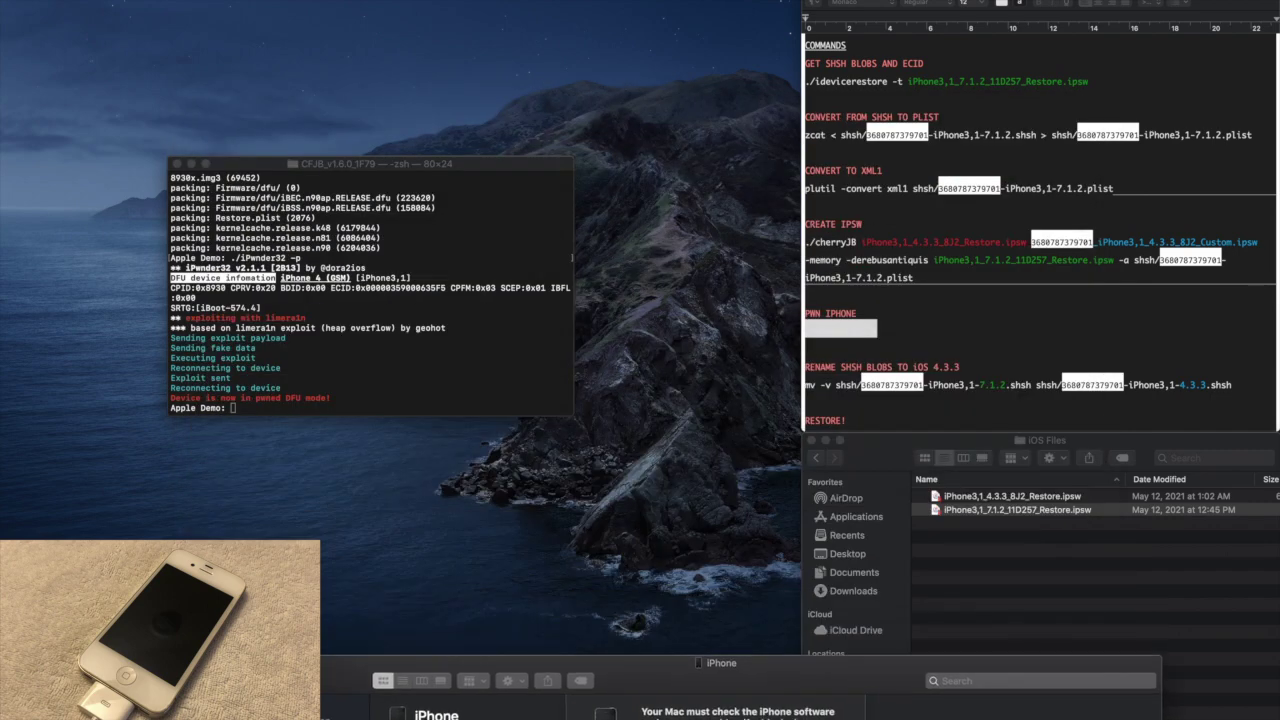
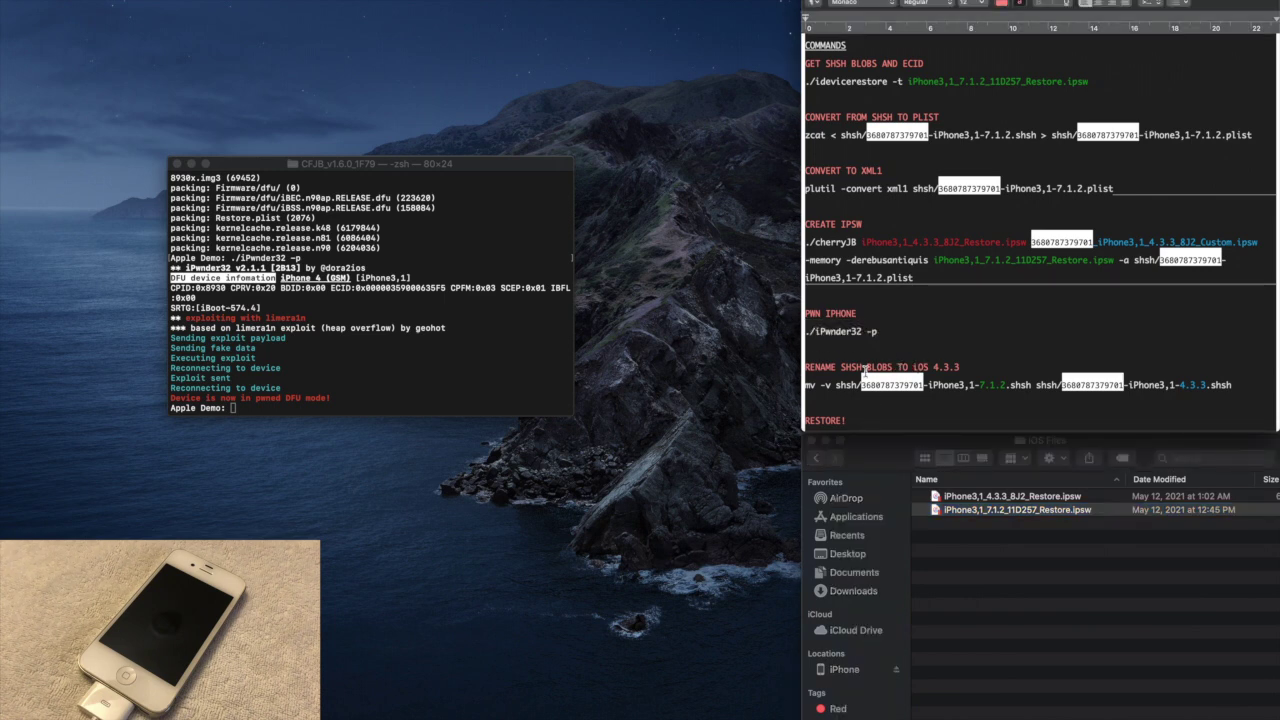
{"action": "left_click_drag", "start_coordinate": [1234, 385], "coordinate": [801, 386]}
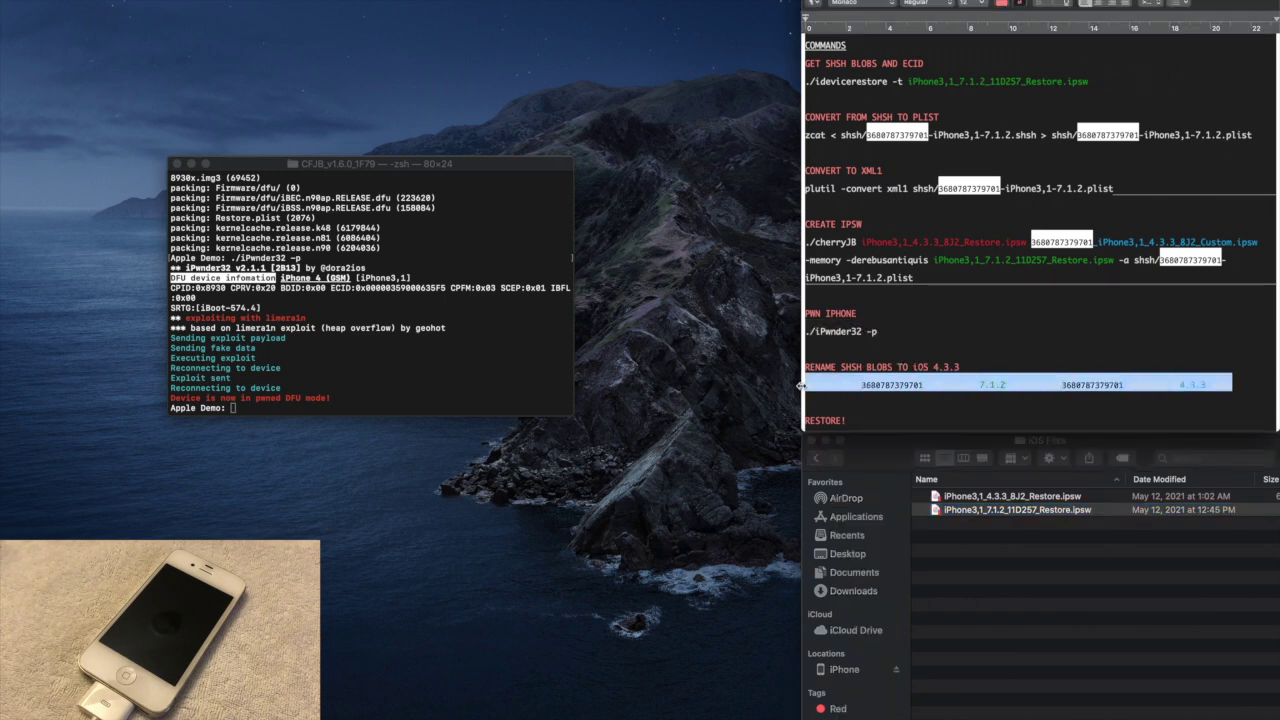
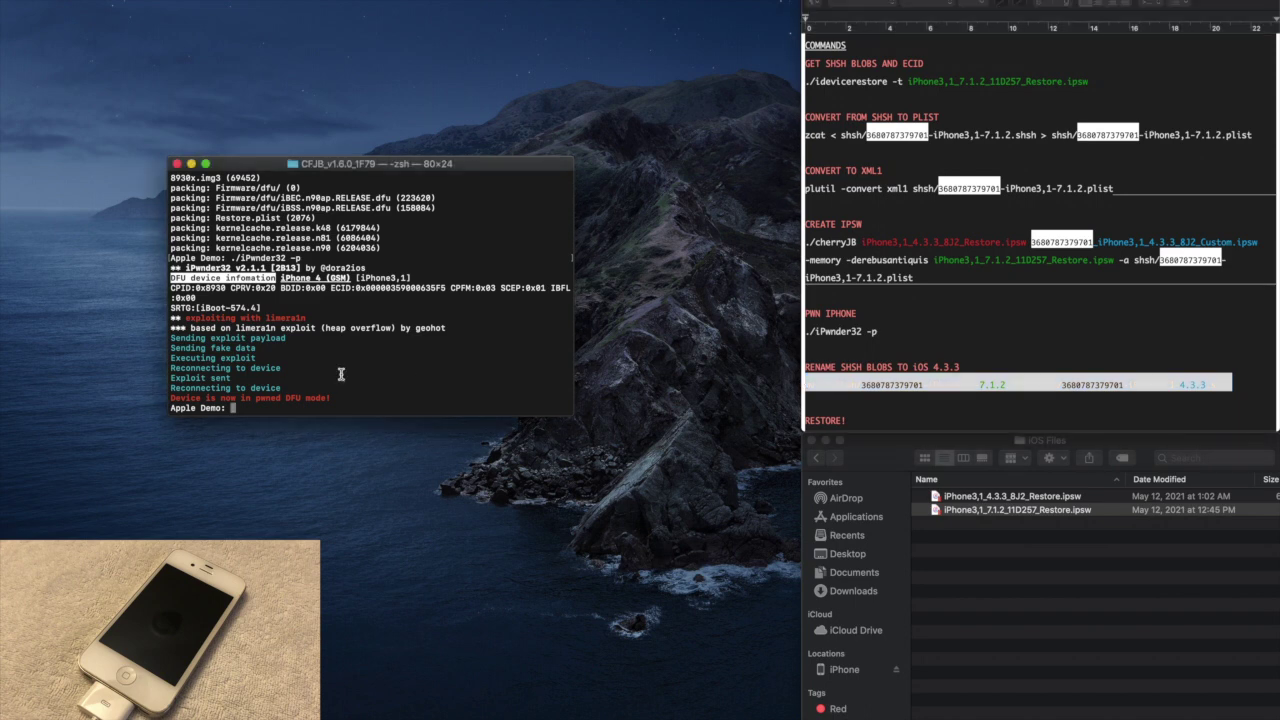
{"action": "key", "text": "super+v"}
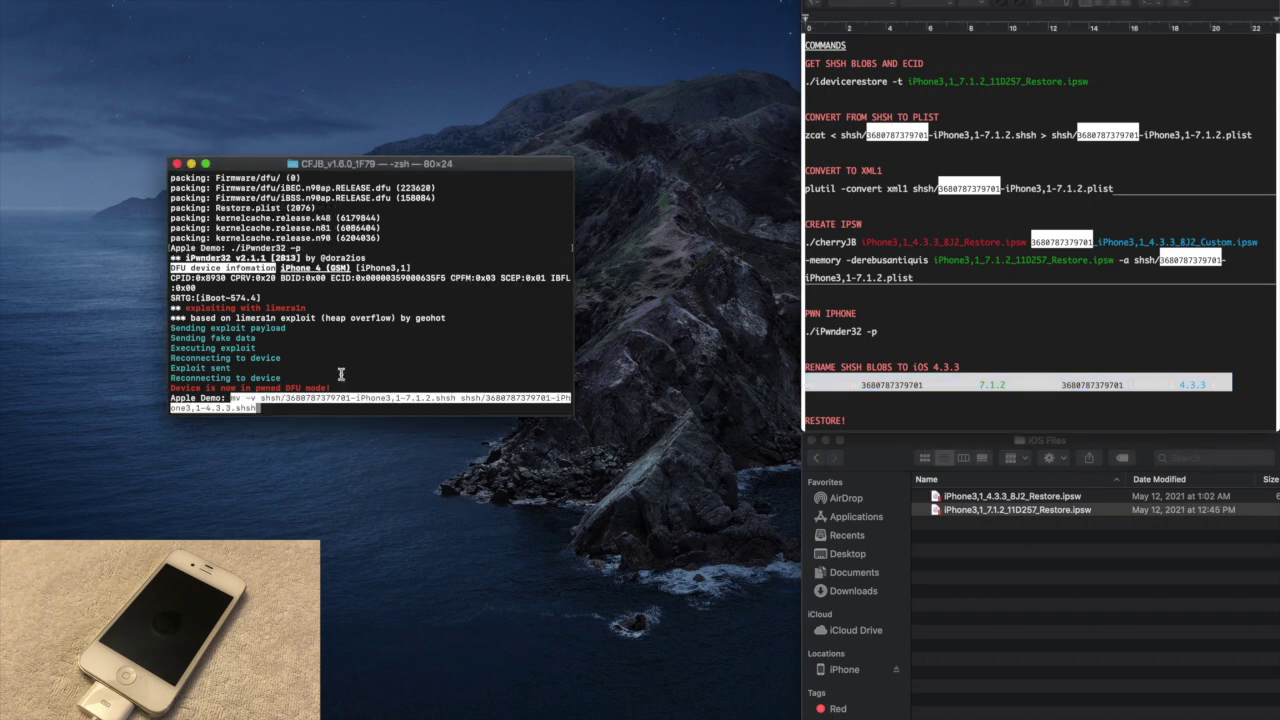
{"action": "key", "text": "Return"}
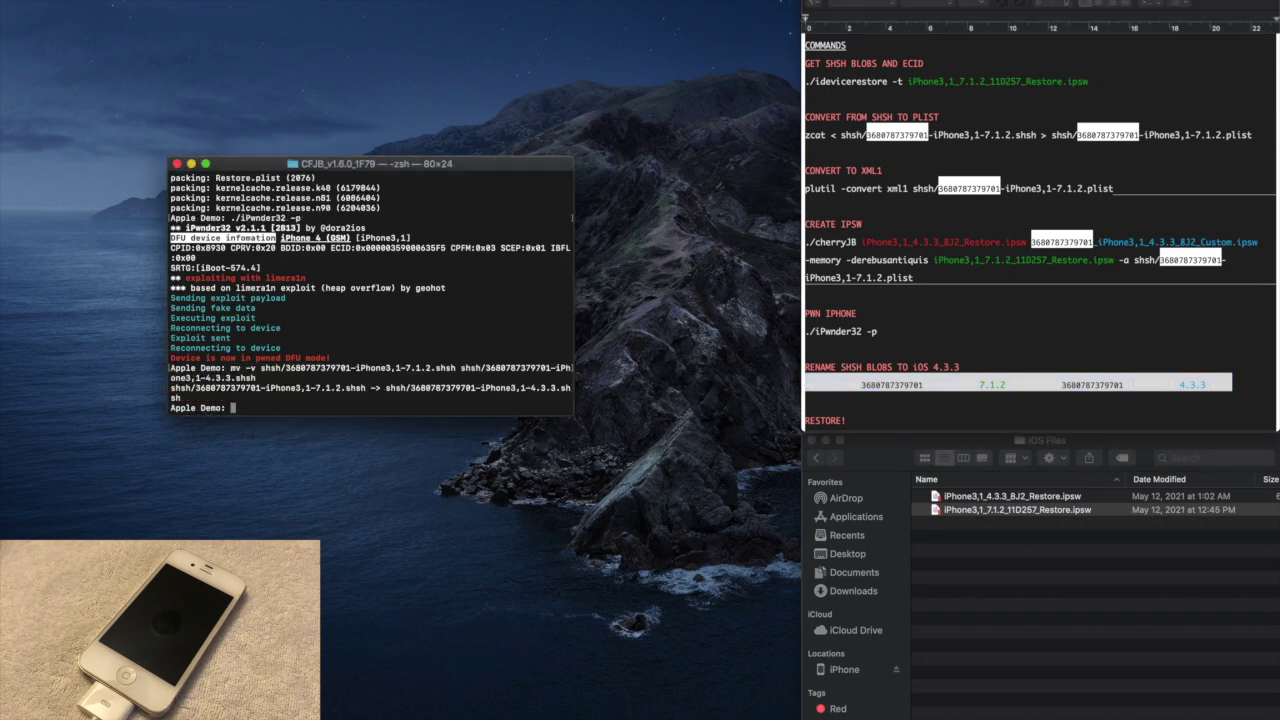
- Run "./idevicerestore -e -w" from the notes with the path of the ECID-prefixed iPhone3,1_4.3.3_8J2_Custom.ipsw from the CFJB_v1.6.0_1F79 folder
{"action": "left_click", "coordinate": [996, 325]}
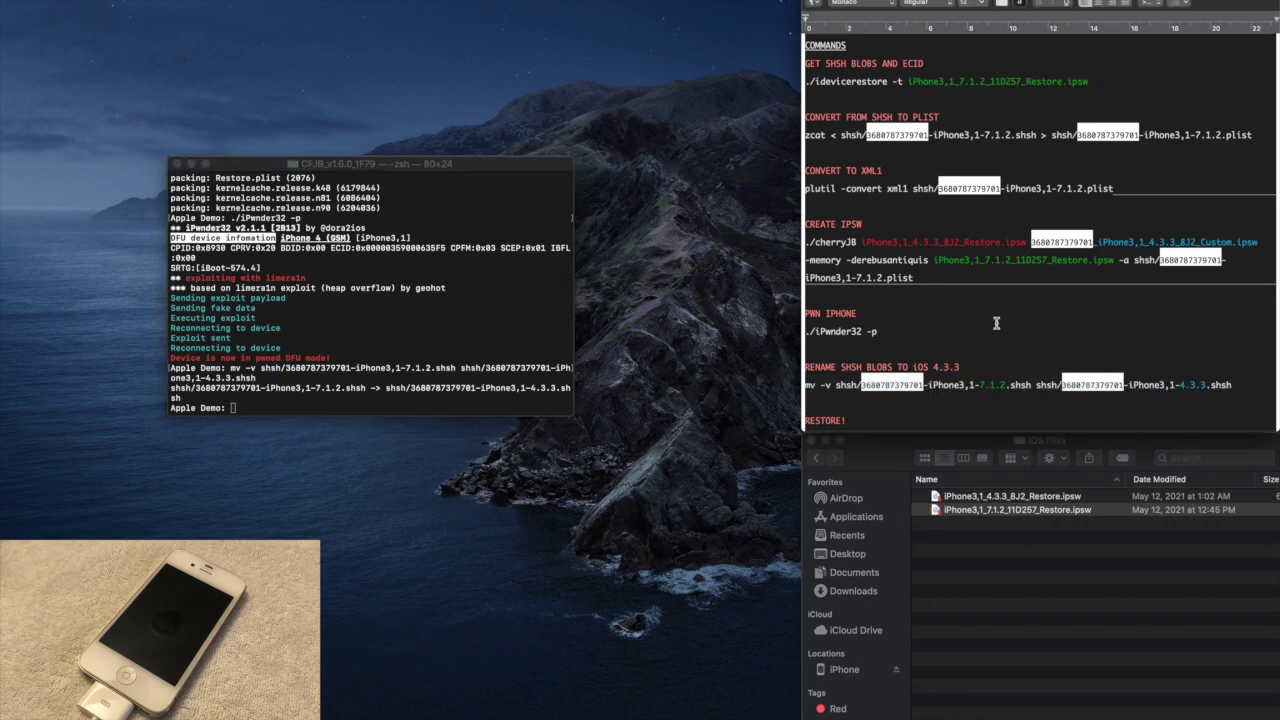
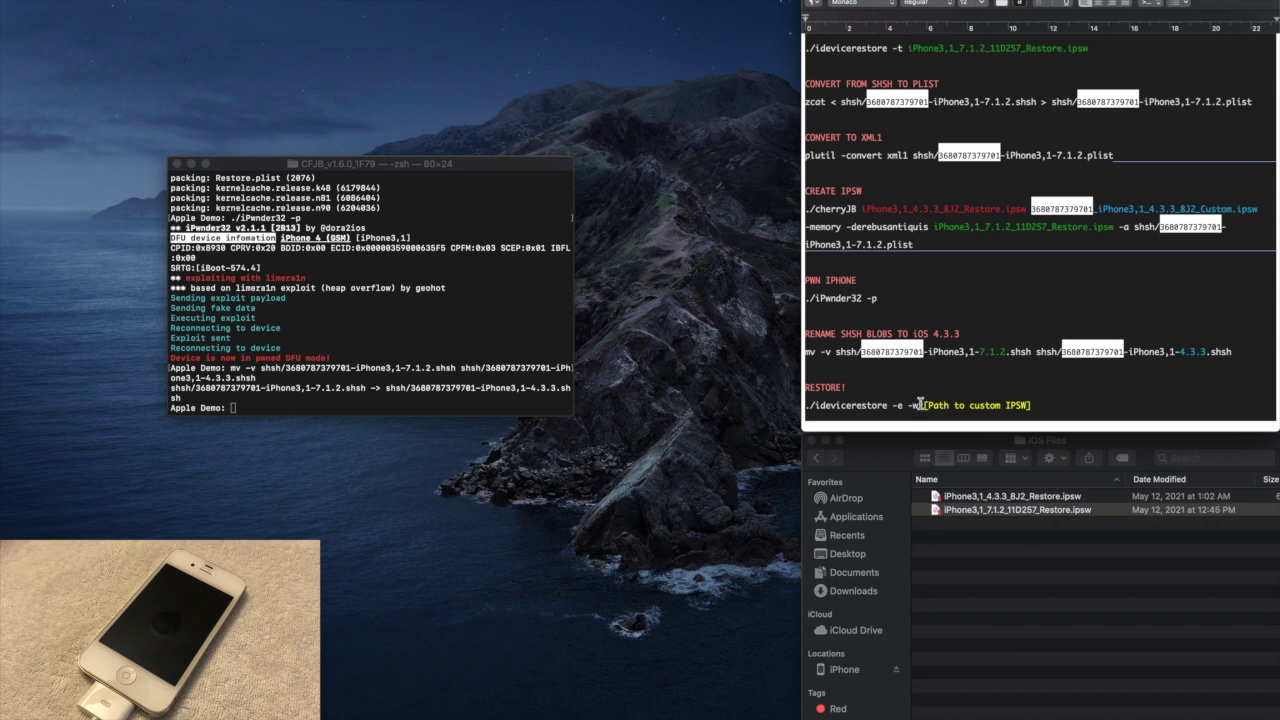
{"action": "left_click_drag", "start_coordinate": [919, 405], "coordinate": [803, 404]}
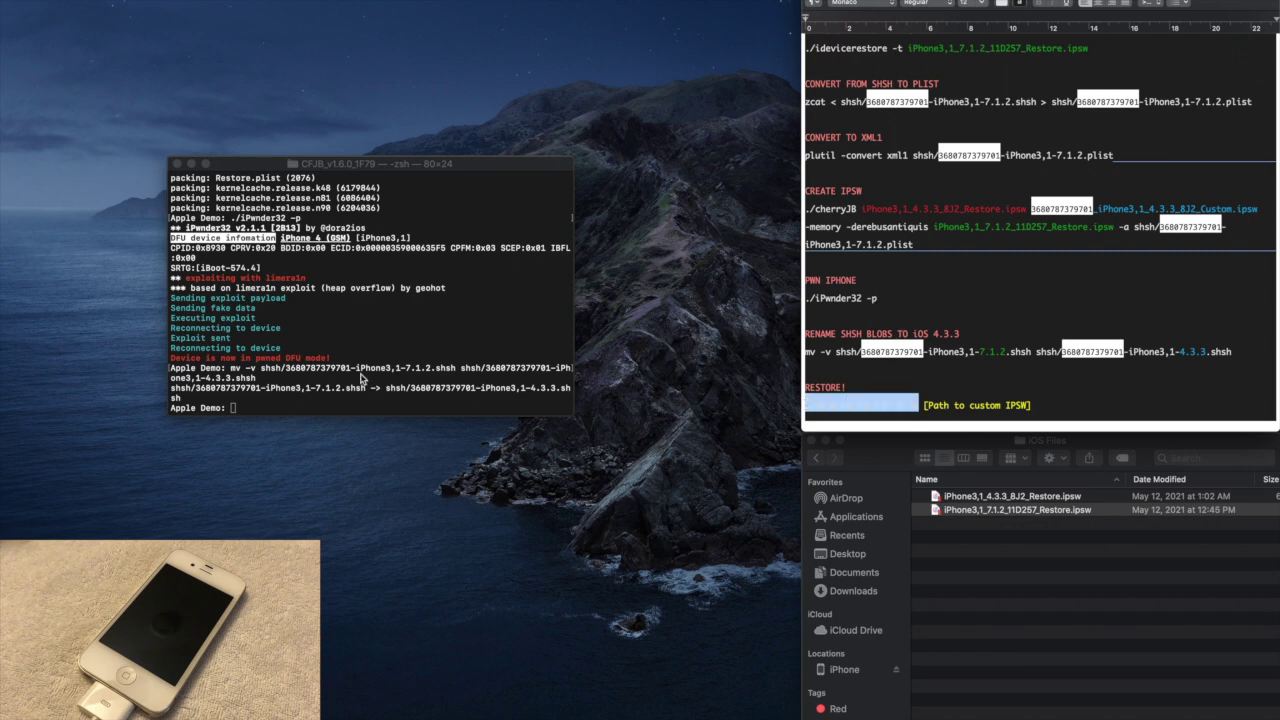
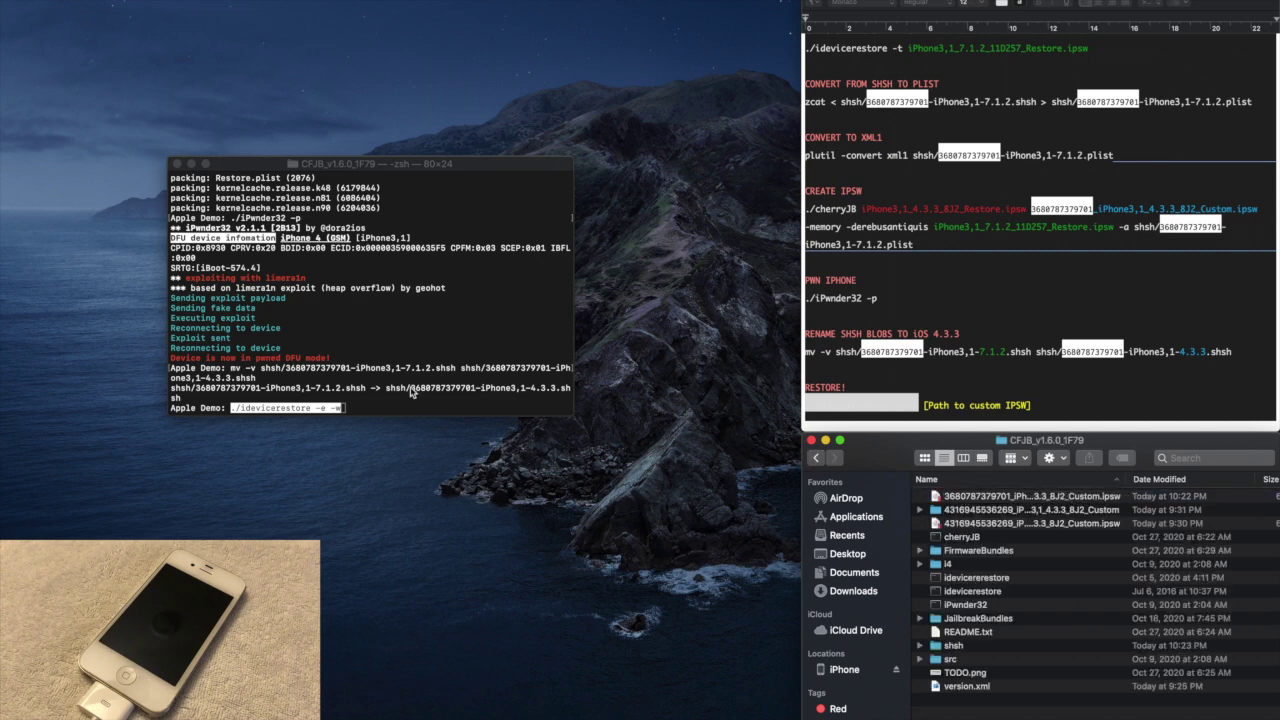
{"action": "left_click", "coordinate": [410, 392]}
{"action": "left_click_drag", "start_coordinate": [410, 389], "coordinate": [474, 388]}
{"action": "left_click", "coordinate": [873, 452]}
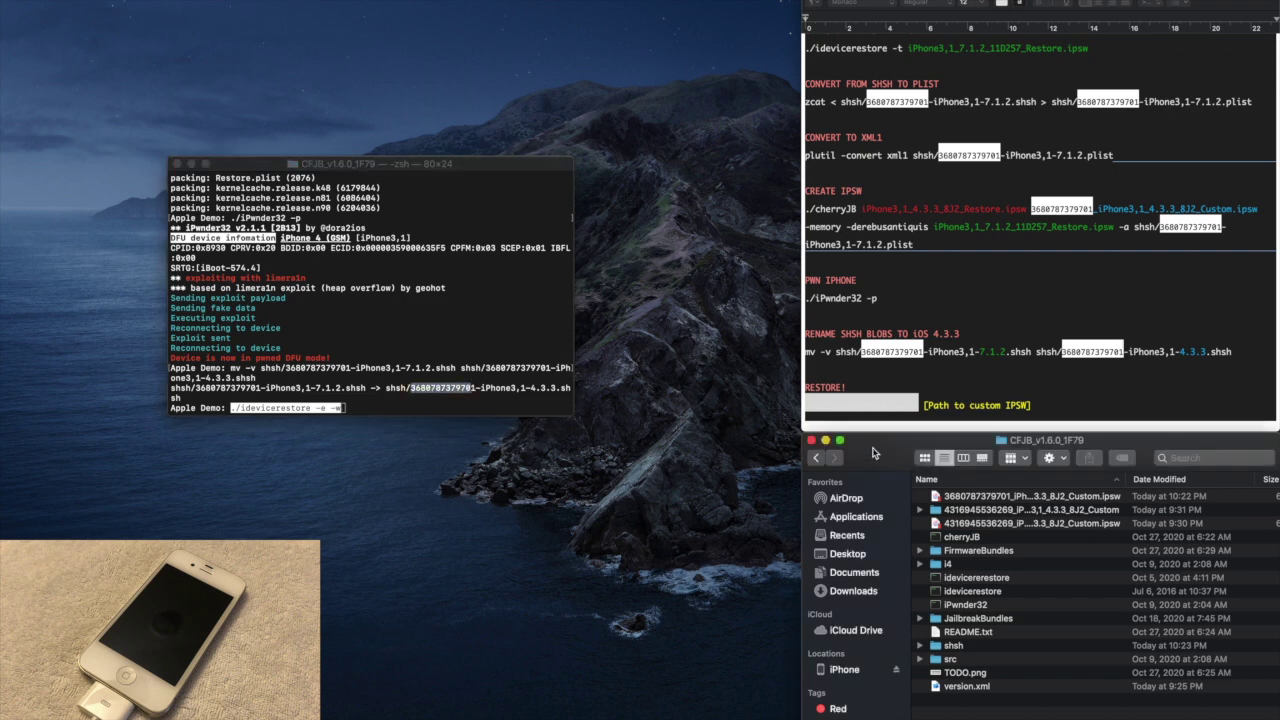
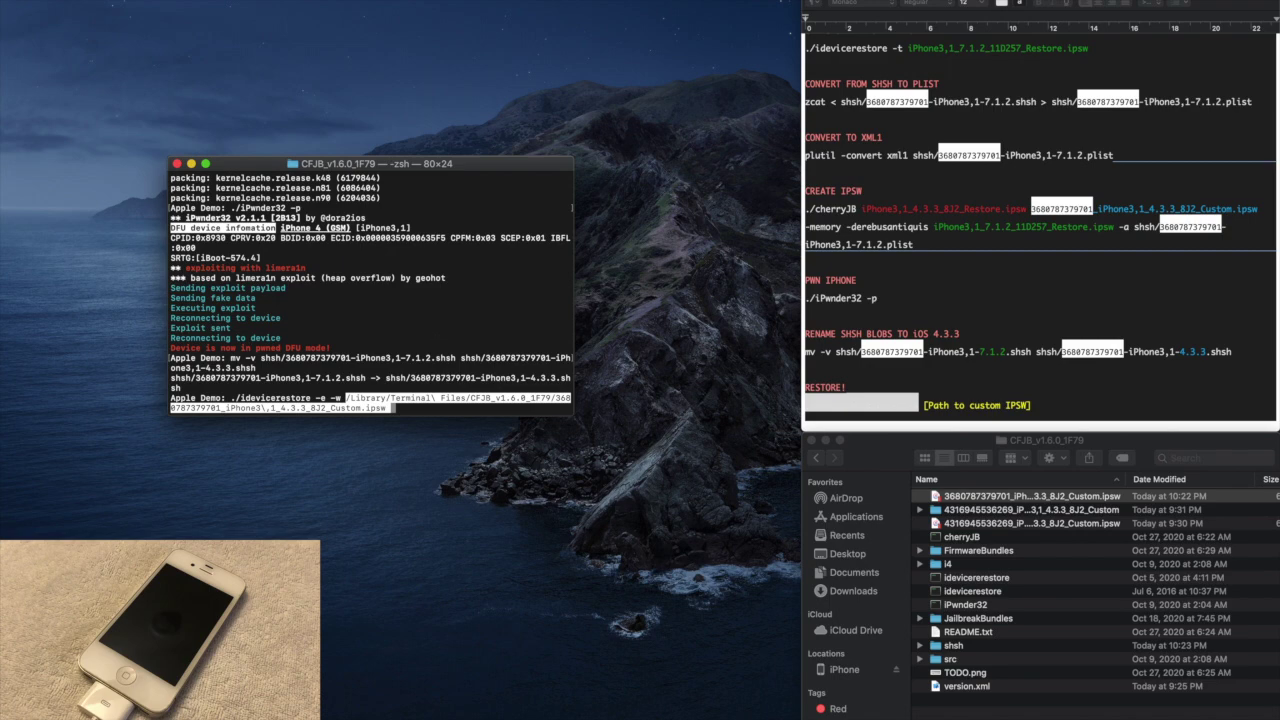
{"action": "key", "text": "Return"}
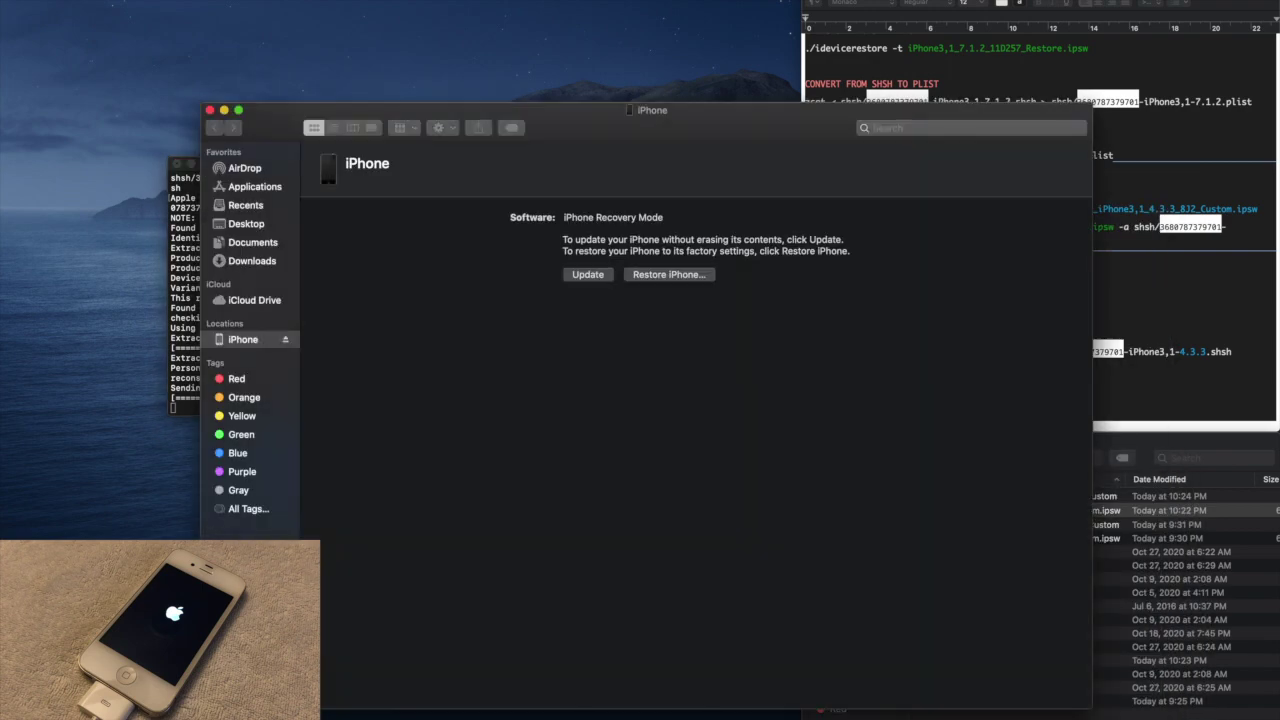
- Close the iPhone recovery mode window and, once the restore is done, choose to set up the iPhone as a new device
{"action": "left_click", "coordinate": [209, 111]}
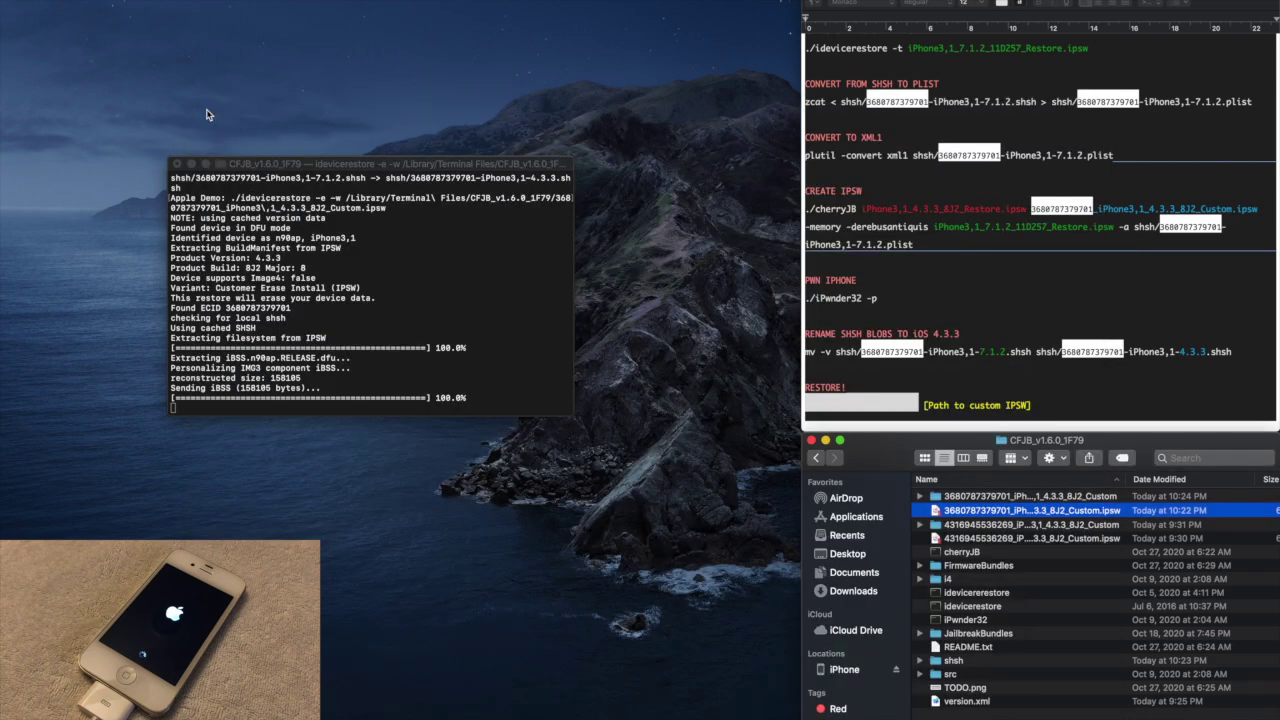
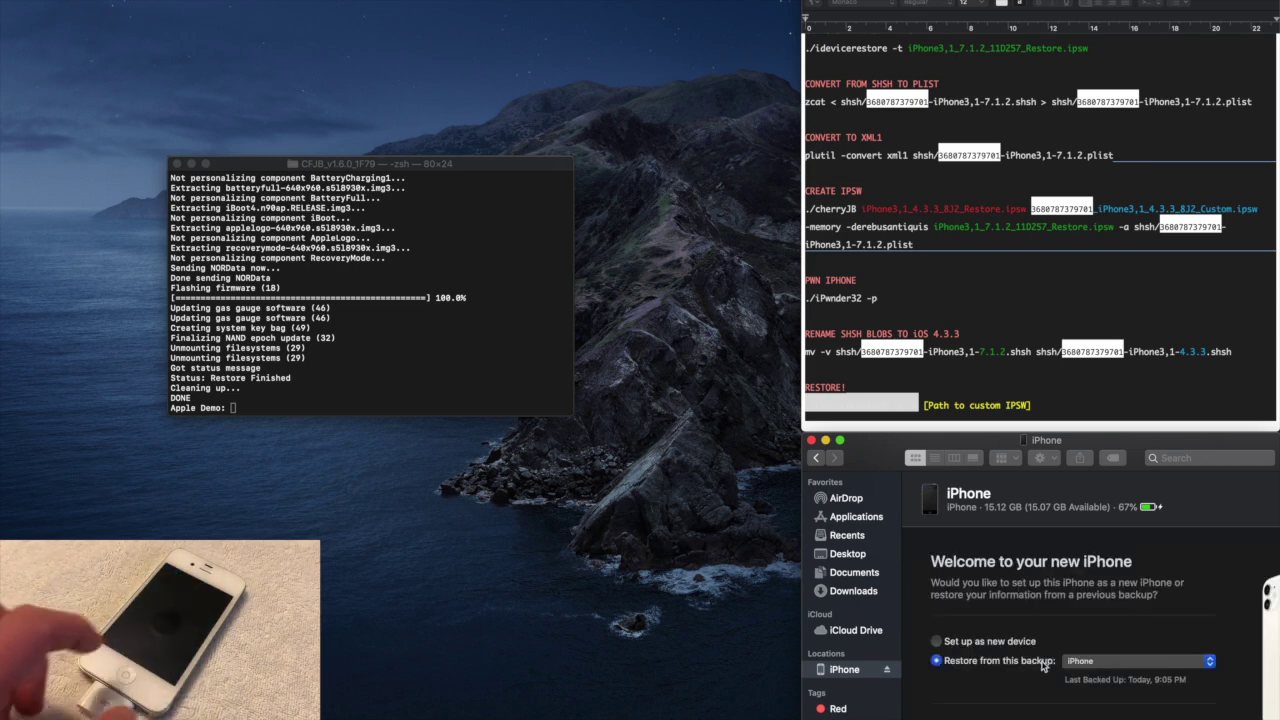
{"action": "left_click", "coordinate": [937, 641]}
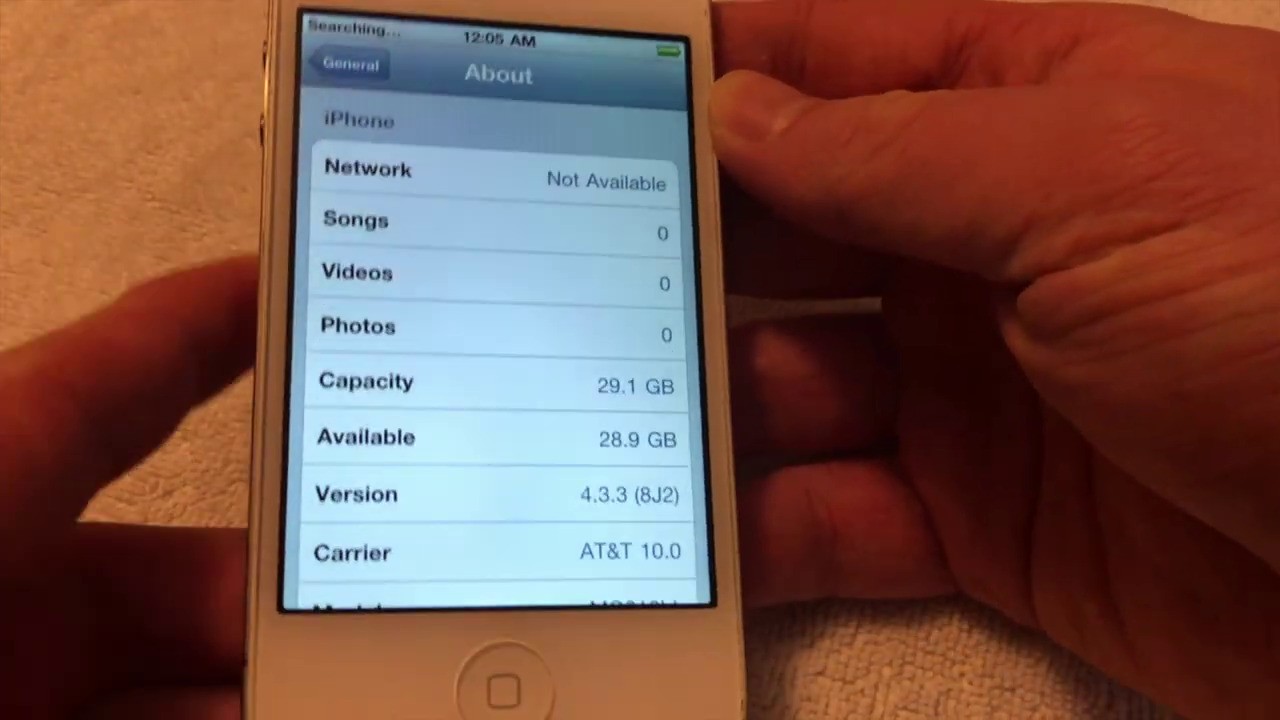
{"action": "left_click", "coordinate": [458, 675]}
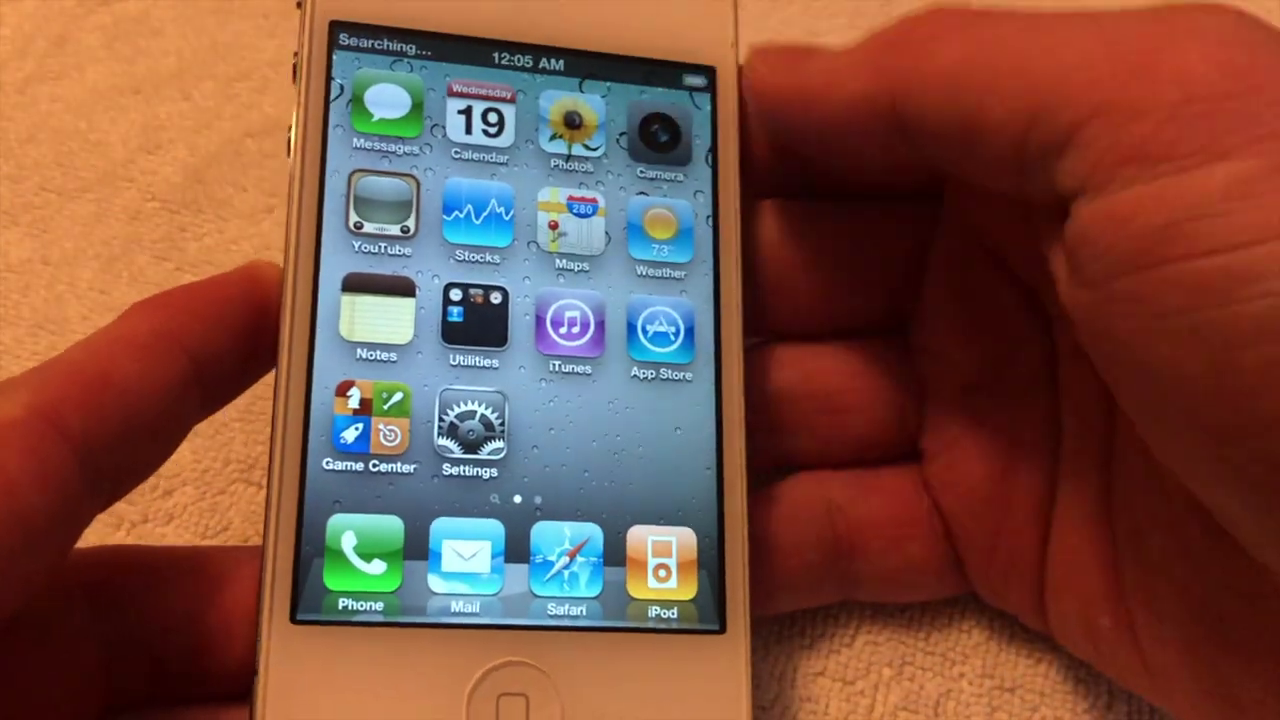
{"action": "left_click", "coordinate": [660, 135]}
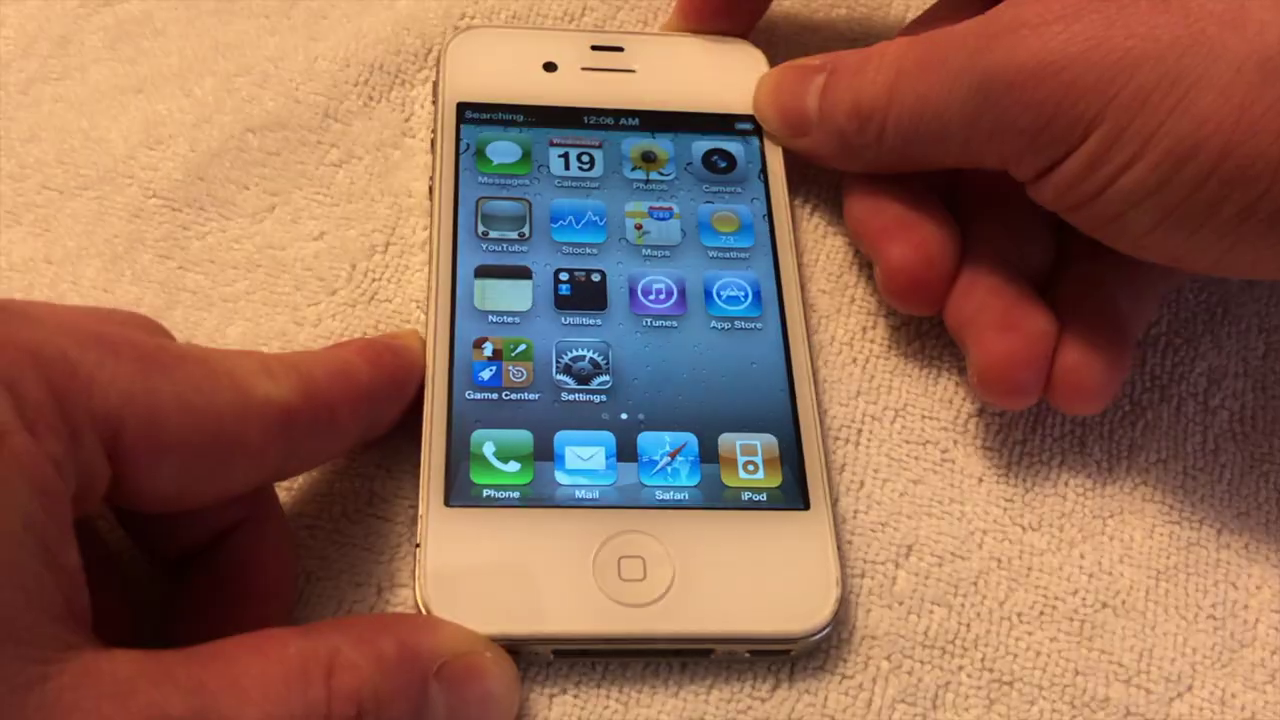
{"action": "key", "text": "XF86PowerOff"}
{"action": "left_click_drag", "start_coordinate": [523, 160], "coordinate": [714, 160]}
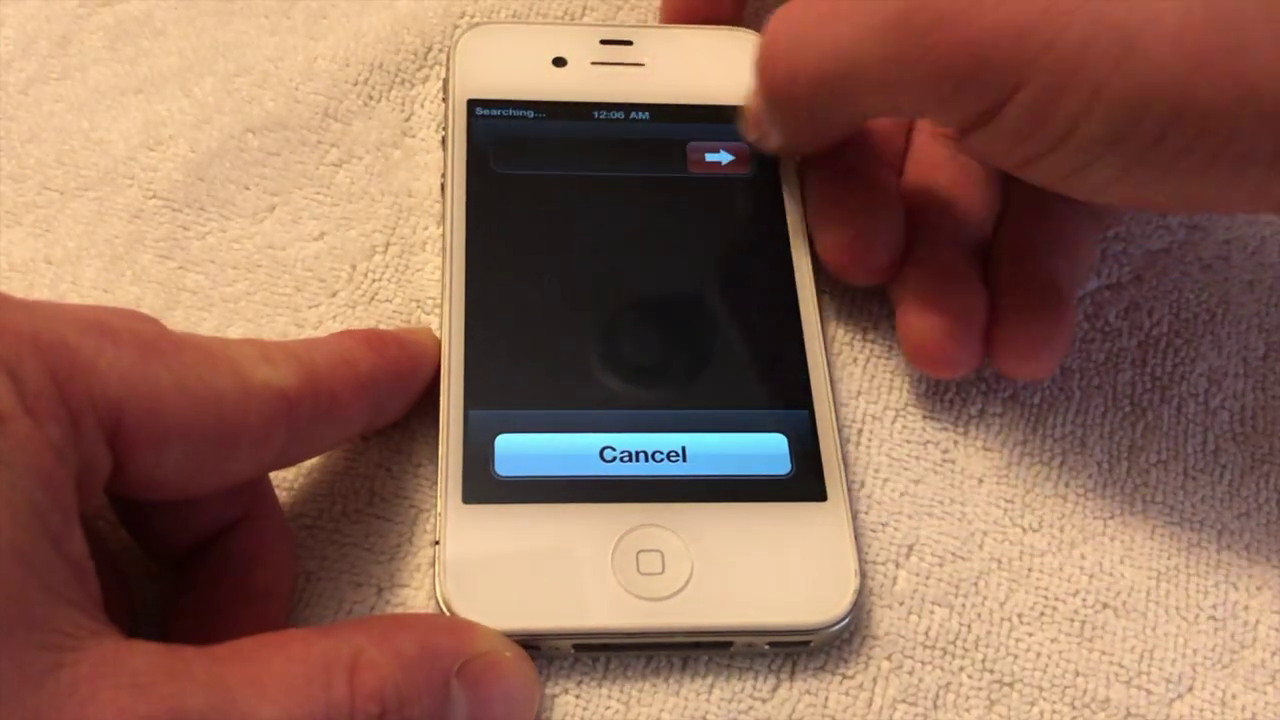
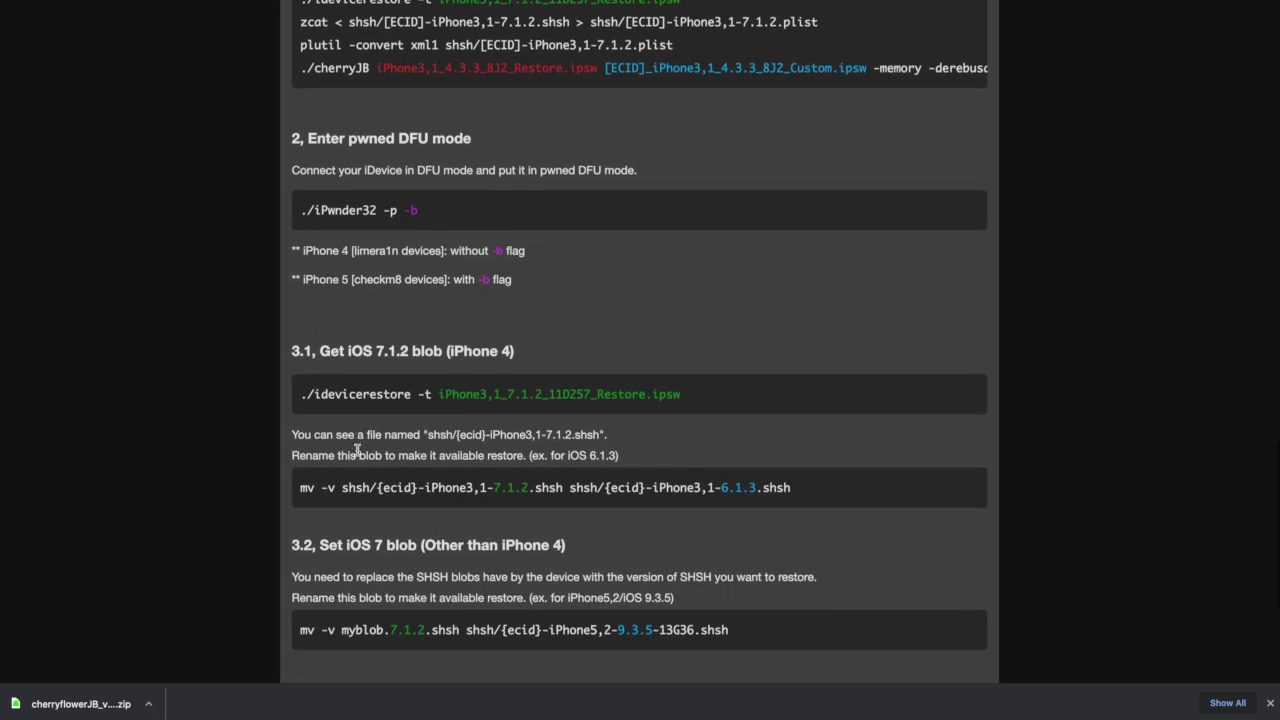
- Return to the tool information on the cherryflowerJB page and open the author's link
{"action": "scroll", "coordinate": [357, 452], "scroll_direction": "up", "scroll_amount": 15}
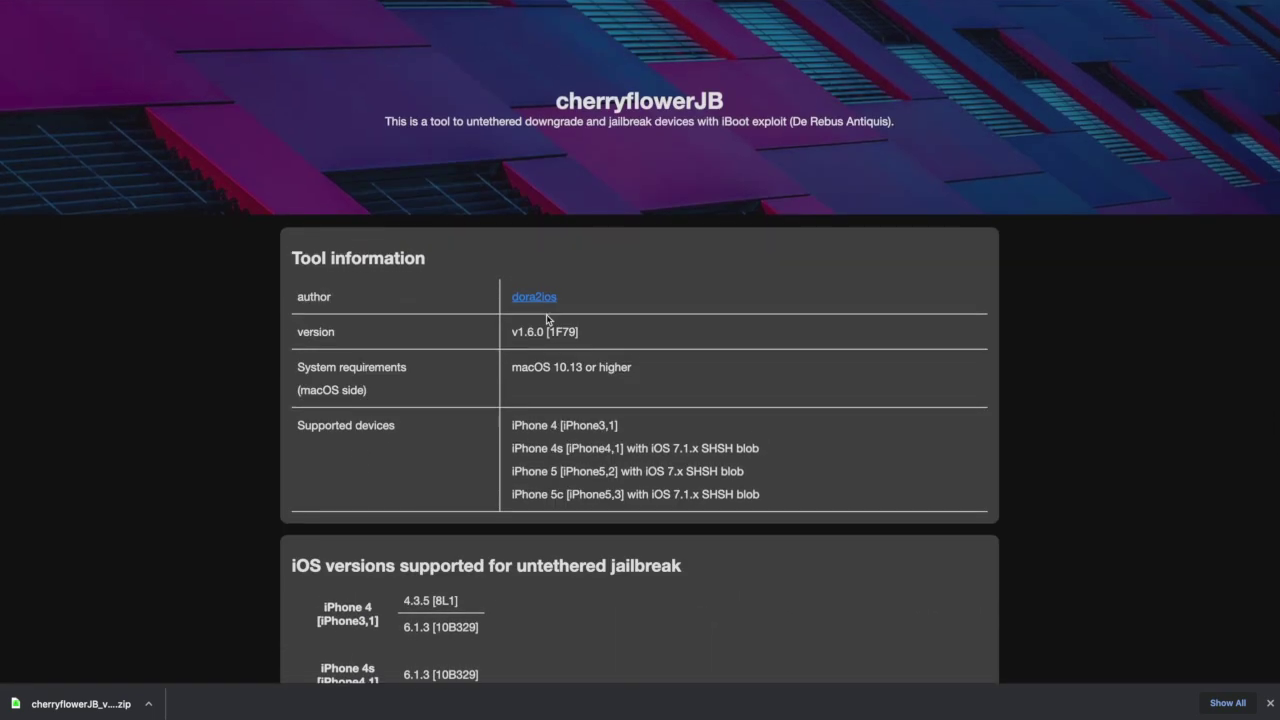
{"action": "left_click", "coordinate": [524, 297]}
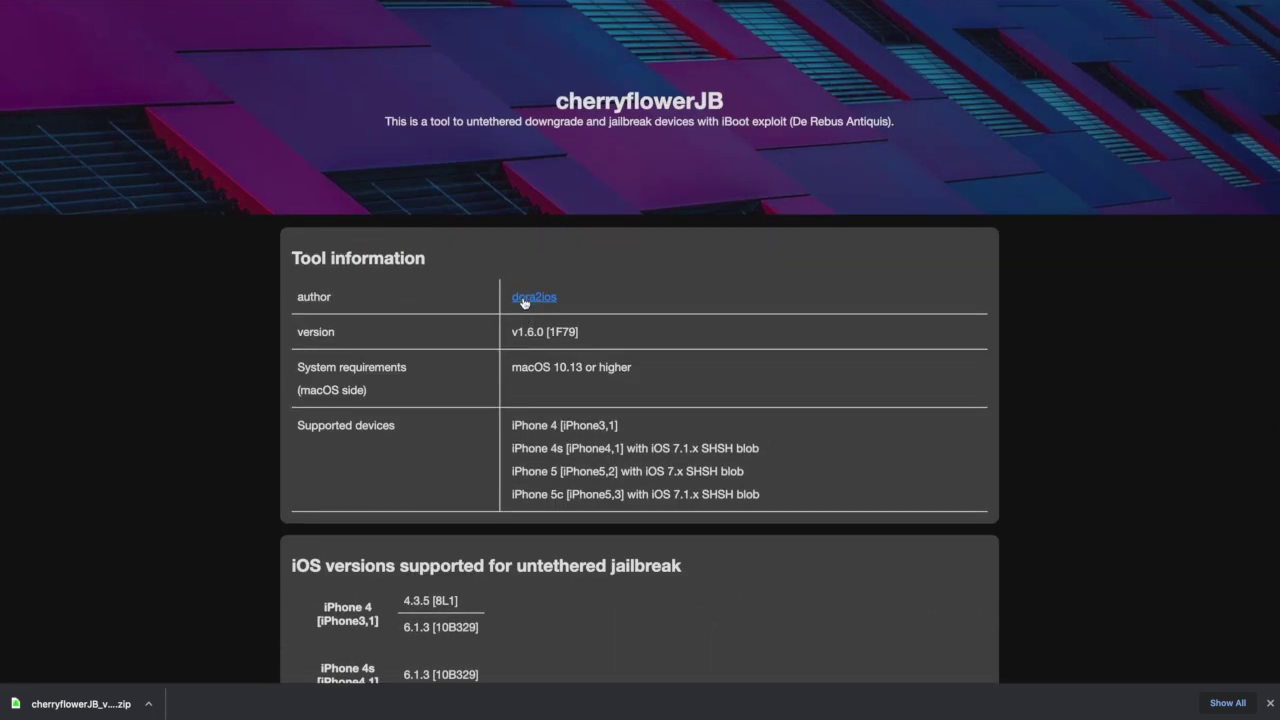